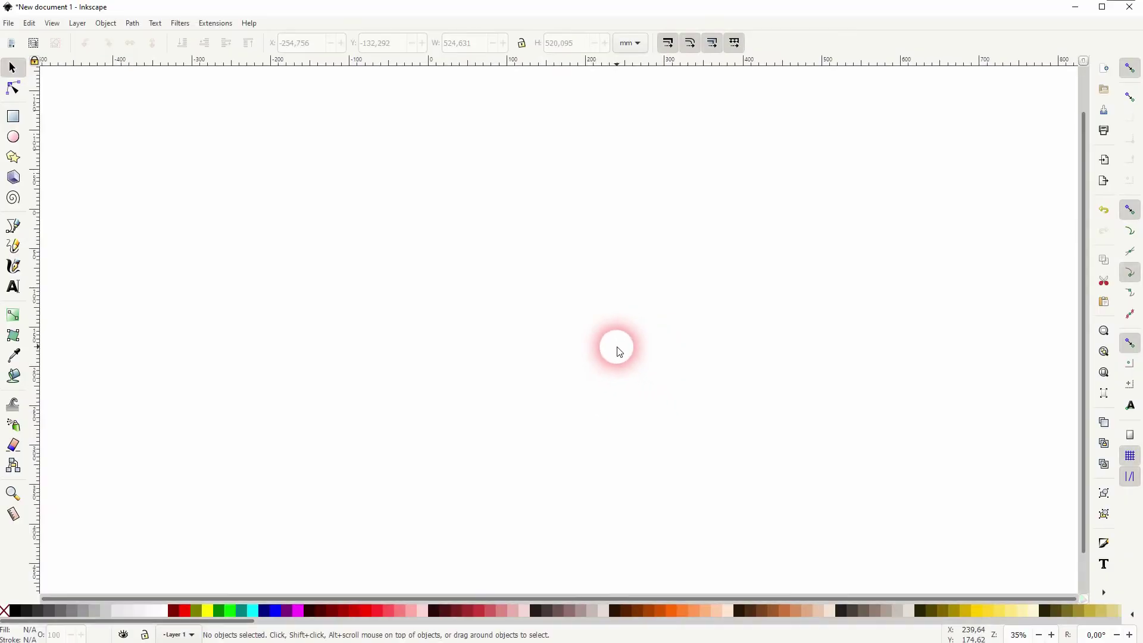
Step: Draw a large black rectangle and a smaller dark-red one overlapping its bottom edge
left_click(13, 116)
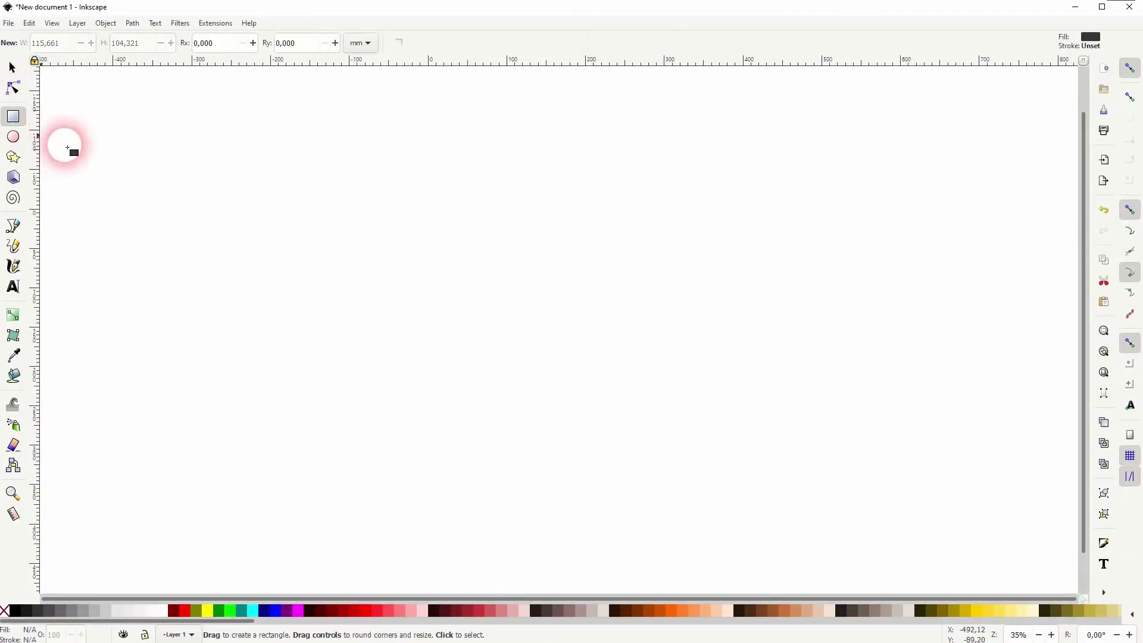
left_click_drag(326, 198, 591, 377)
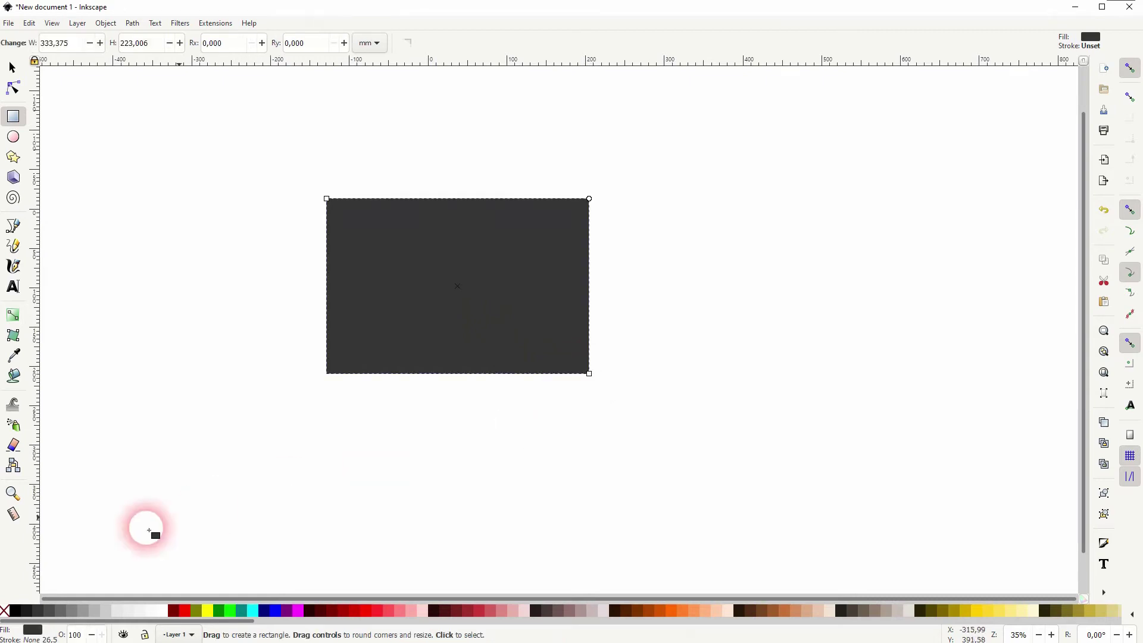
left_click(16, 614)
left_click_drag(432, 310, 513, 440)
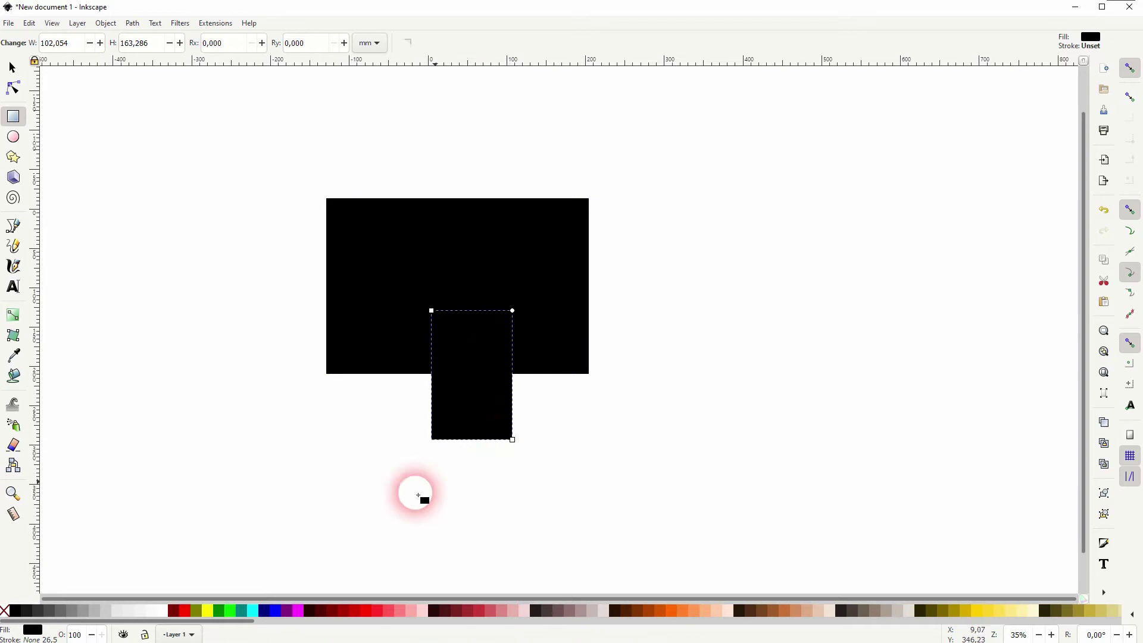
left_click(175, 611)
Step: Centre the red rectangle horizontally on the black one and nudge it up slightly
left_click(18, 76)
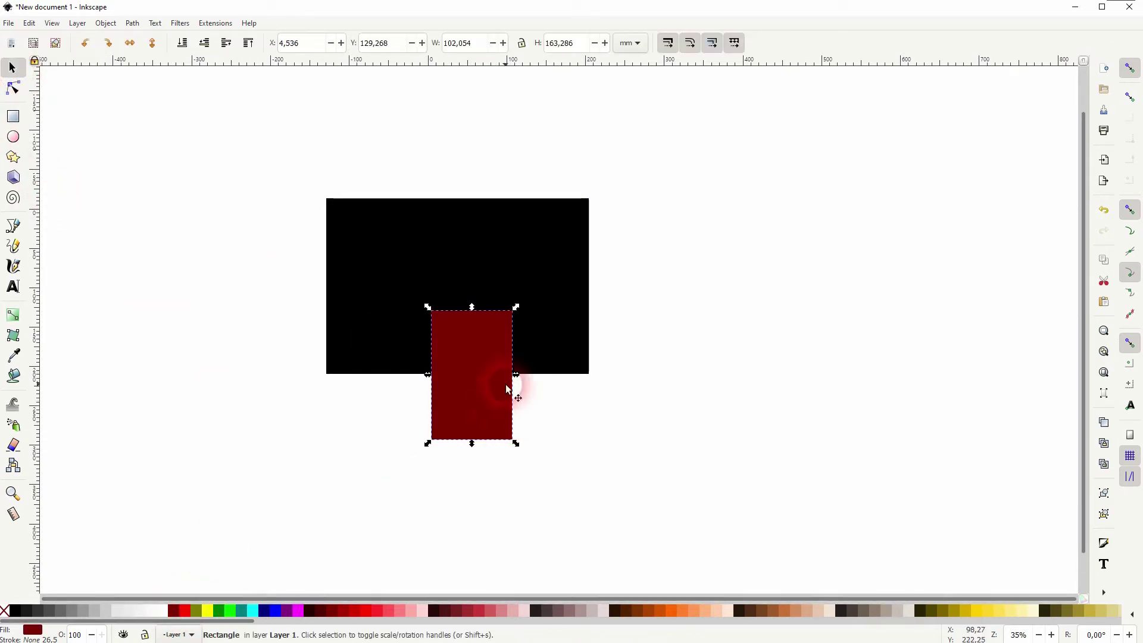
left_click(499, 255, "shift")
left_click(137, 23)
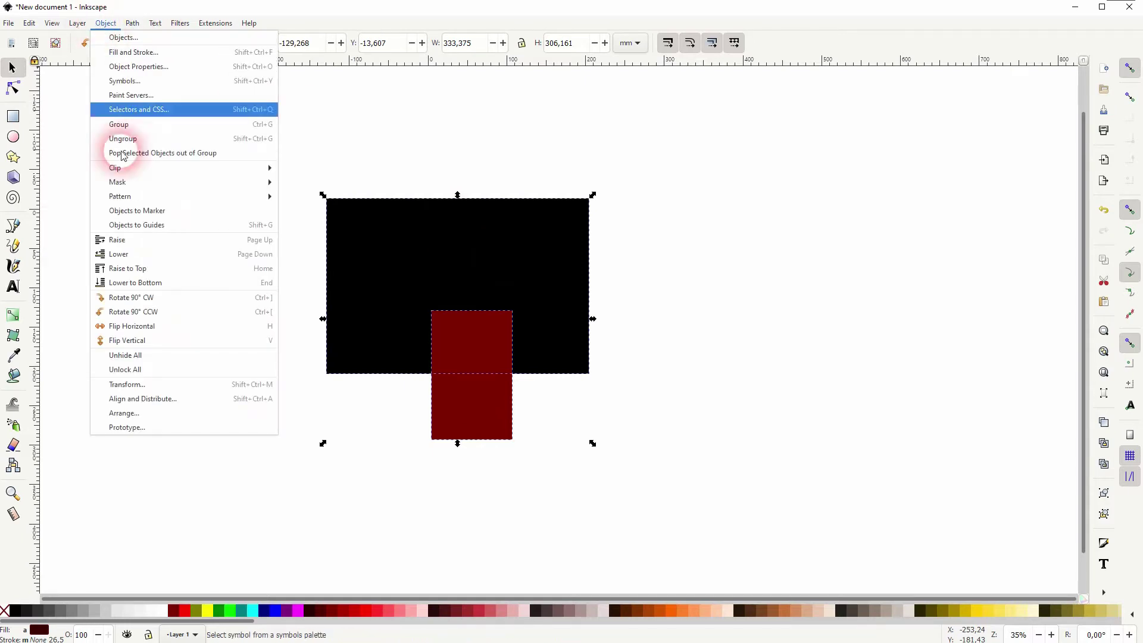
left_click(199, 398)
left_click(1016, 99)
left_click(1001, 122)
left_click(1001, 122)
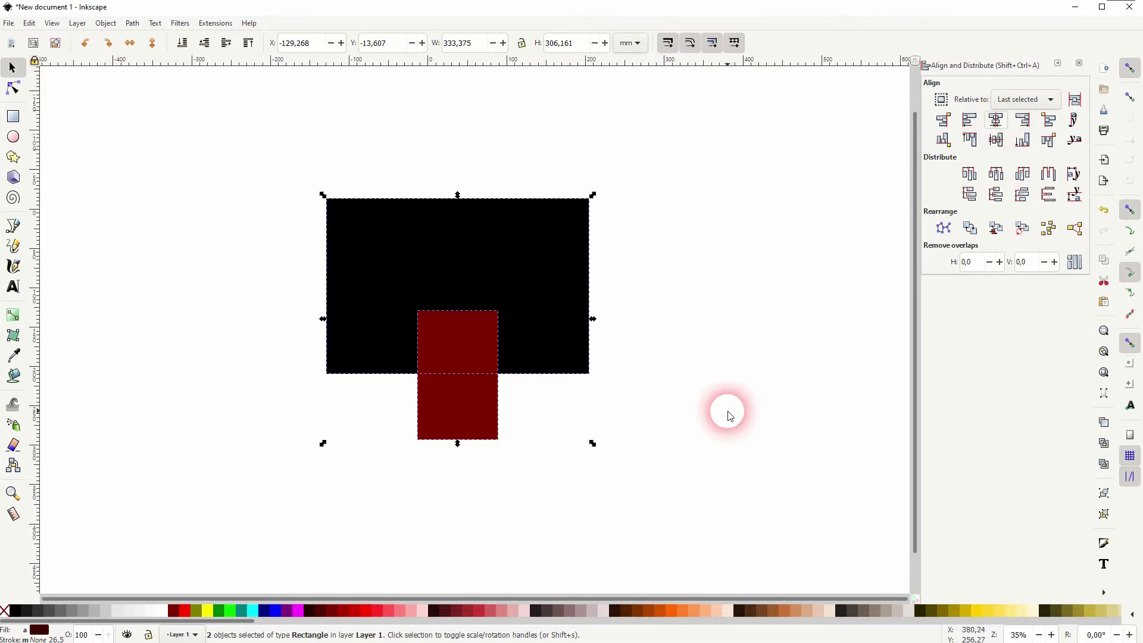
left_click(625, 394)
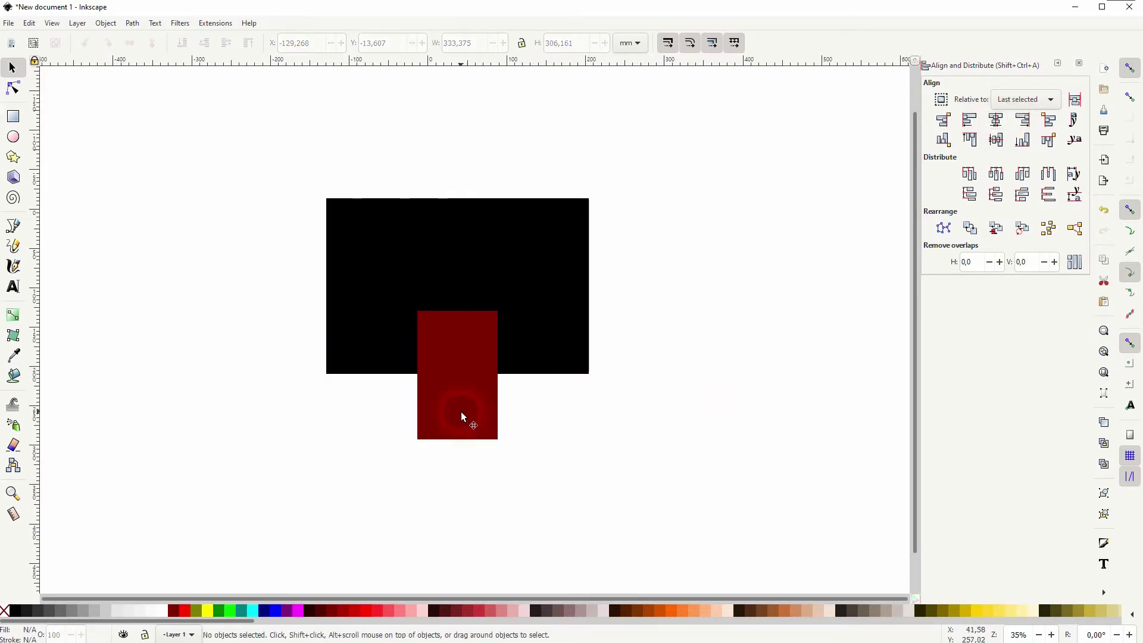
mouse_move(461, 412)
left_mouse_down()
mouse_move(459, 385)
mouse_move(458, 396)
left_mouse_up()
Step: Subtract the red rectangle from the black one with Path > Difference and move the result lower
left_click(523, 244, "shift")
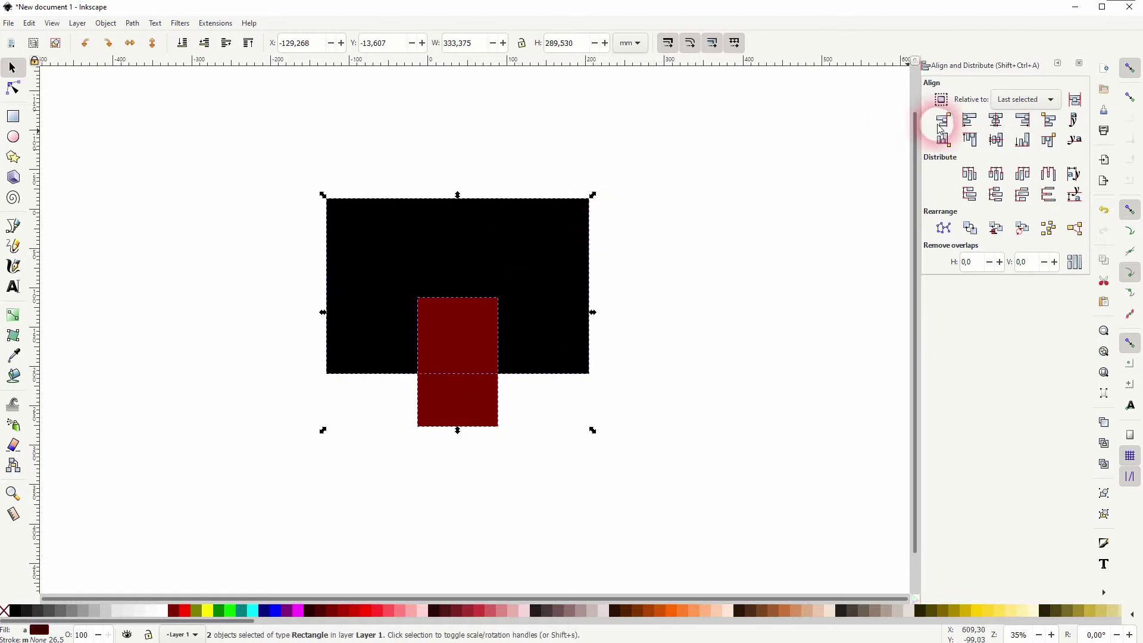
left_click(996, 119)
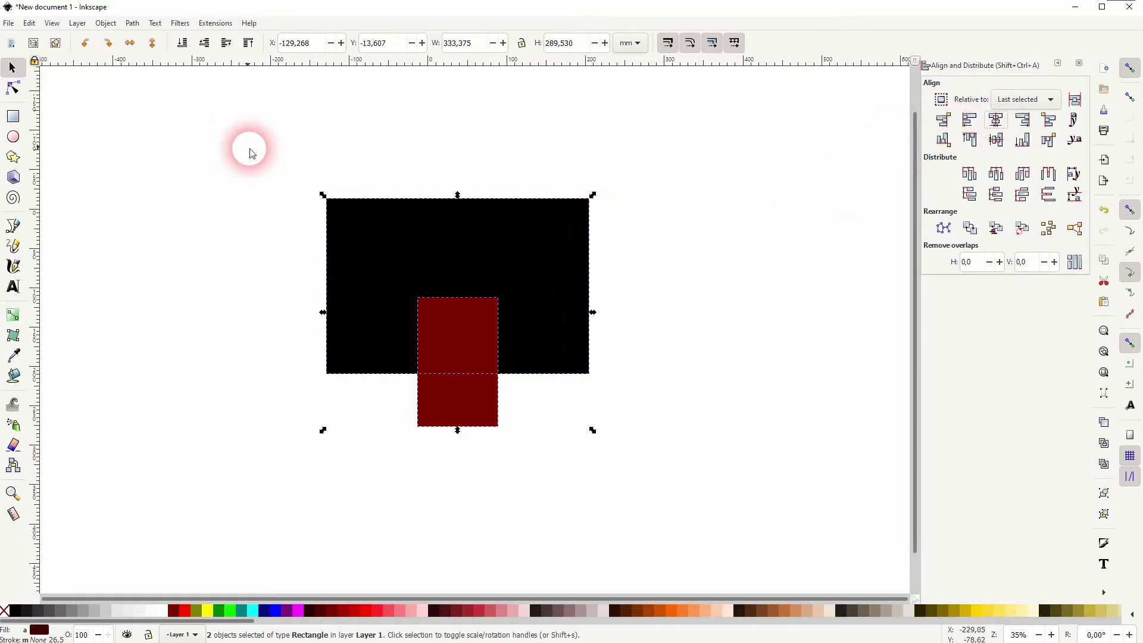
left_click(135, 24)
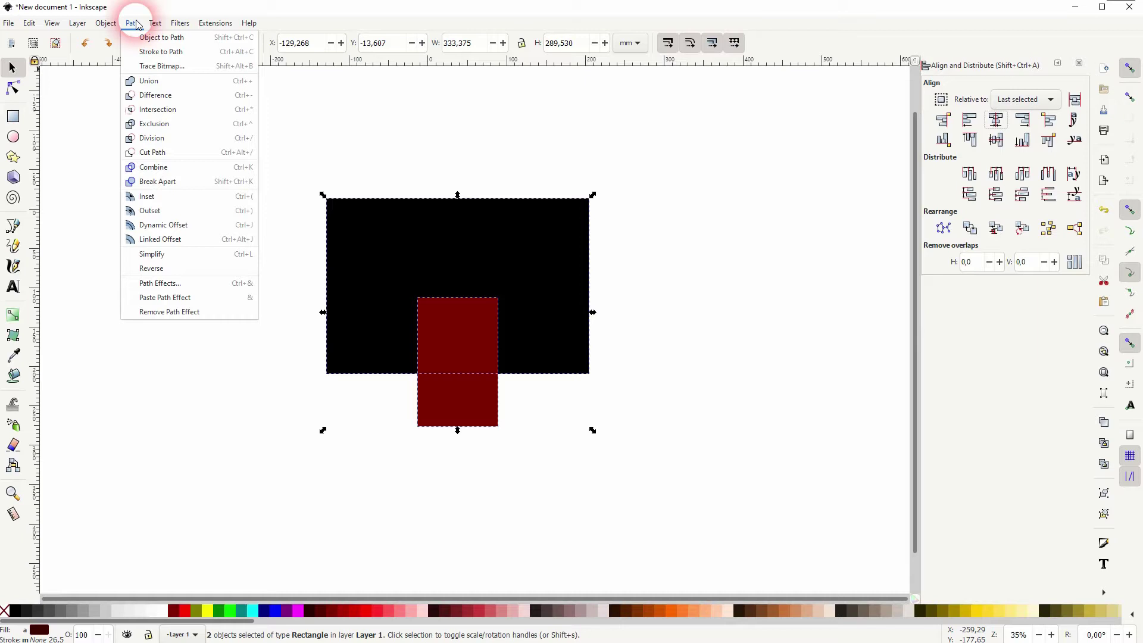
left_click(365, 153)
left_click_drag(252, 134, 682, 526)
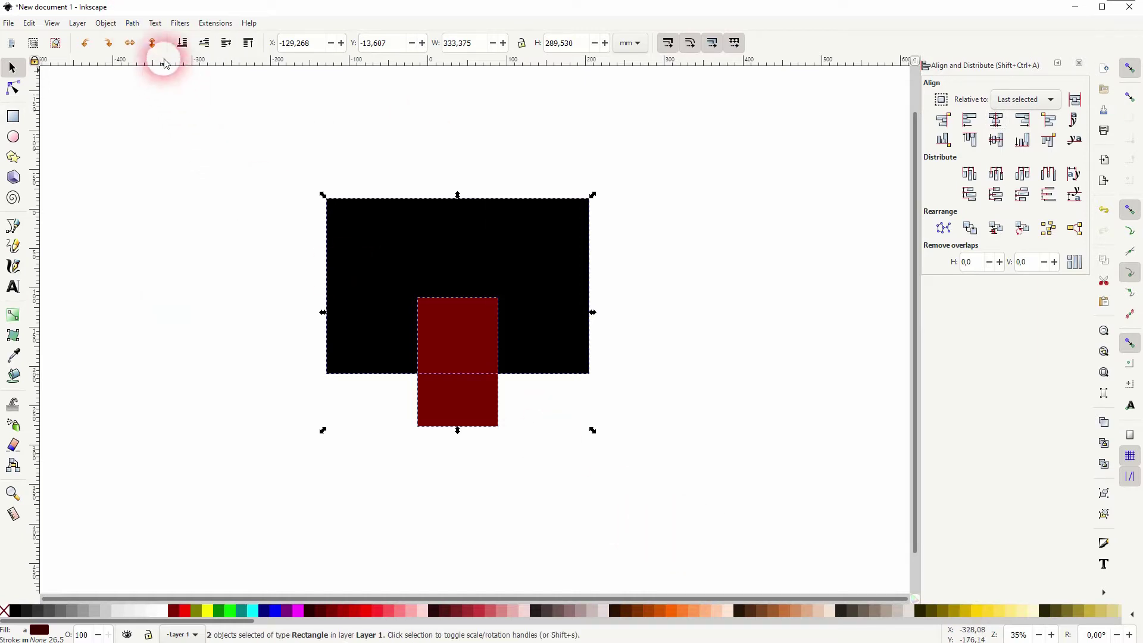
left_click(105, 22)
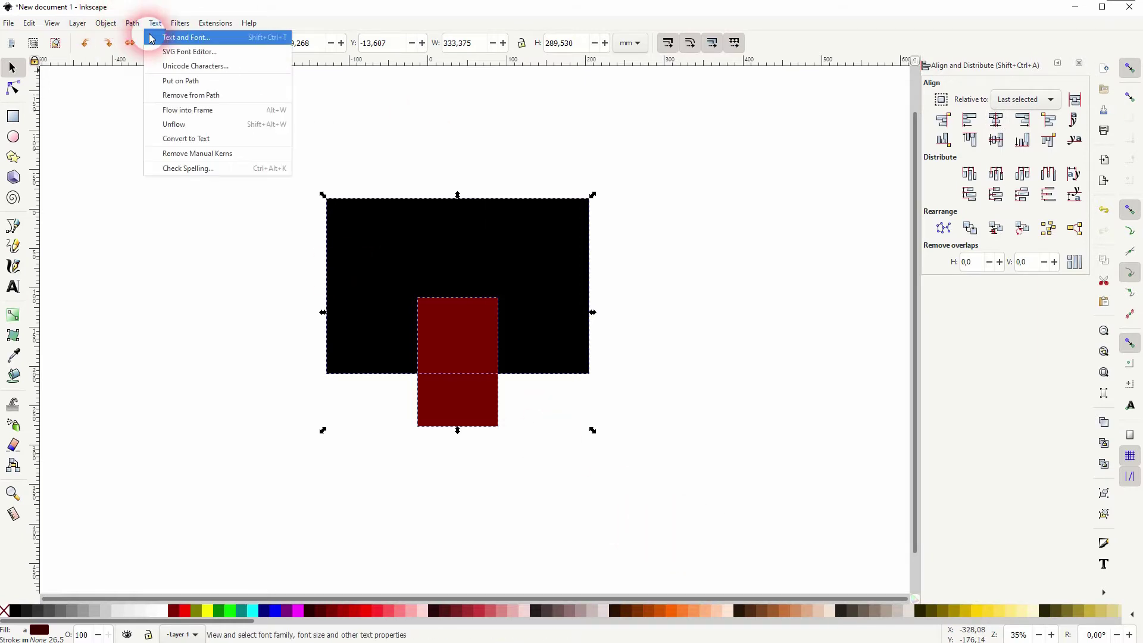
left_click(132, 23)
left_click(132, 23)
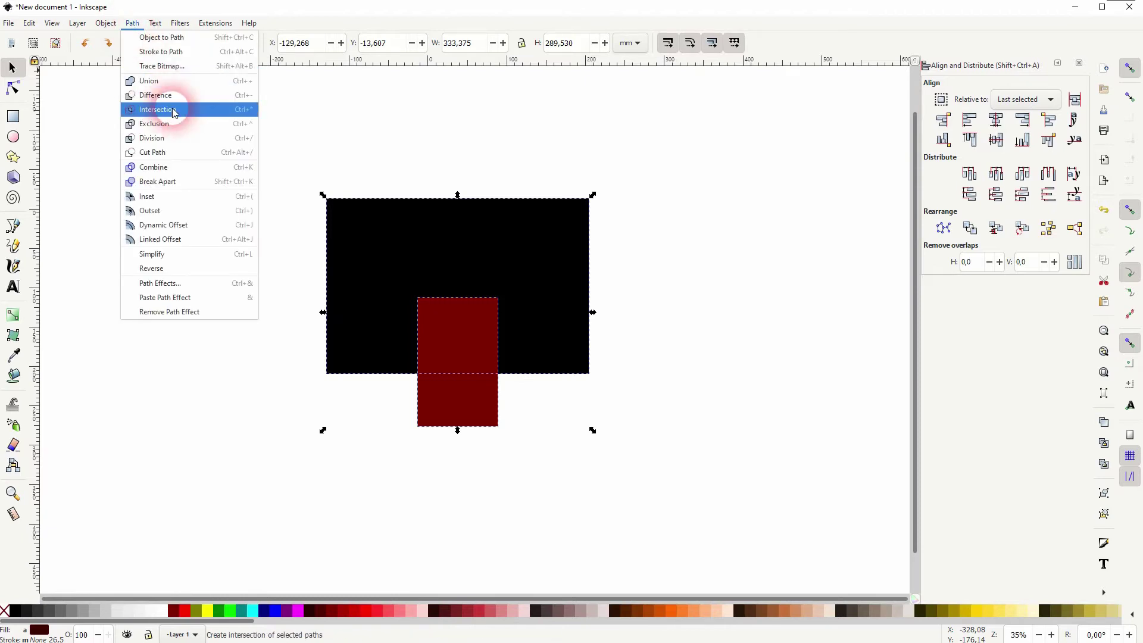
left_click(171, 96)
left_click_drag(541, 250, 540, 364)
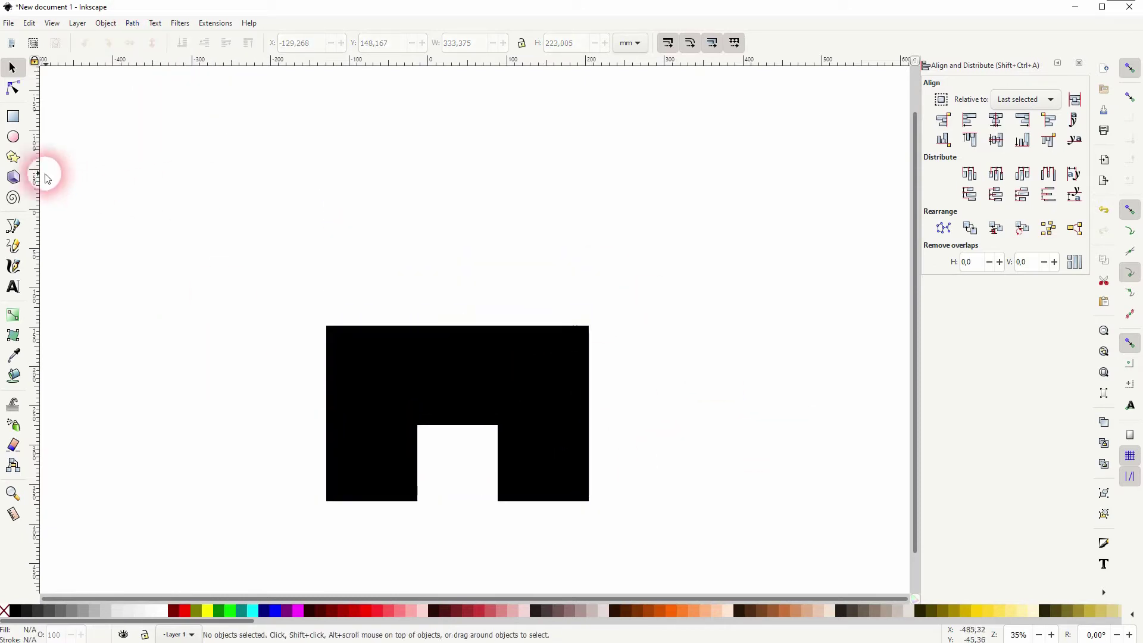
Step: Draw a three-corner triangle above the body and stretch it wider than the body
left_click(13, 157)
left_click(114, 43)
left_click_drag(349, 171, 484, 260)
left_click(383, 241)
left_click(13, 69)
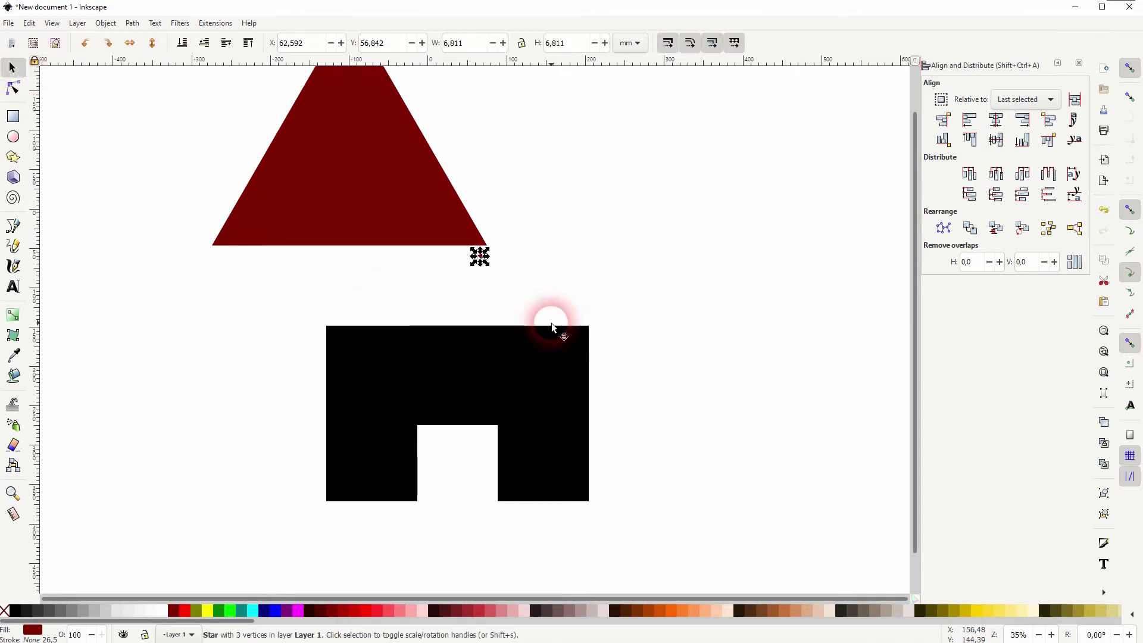
key("ctrl+z")
left_click_drag(335, 140, 452, 224)
left_click_drag(605, 208, 624, 216)
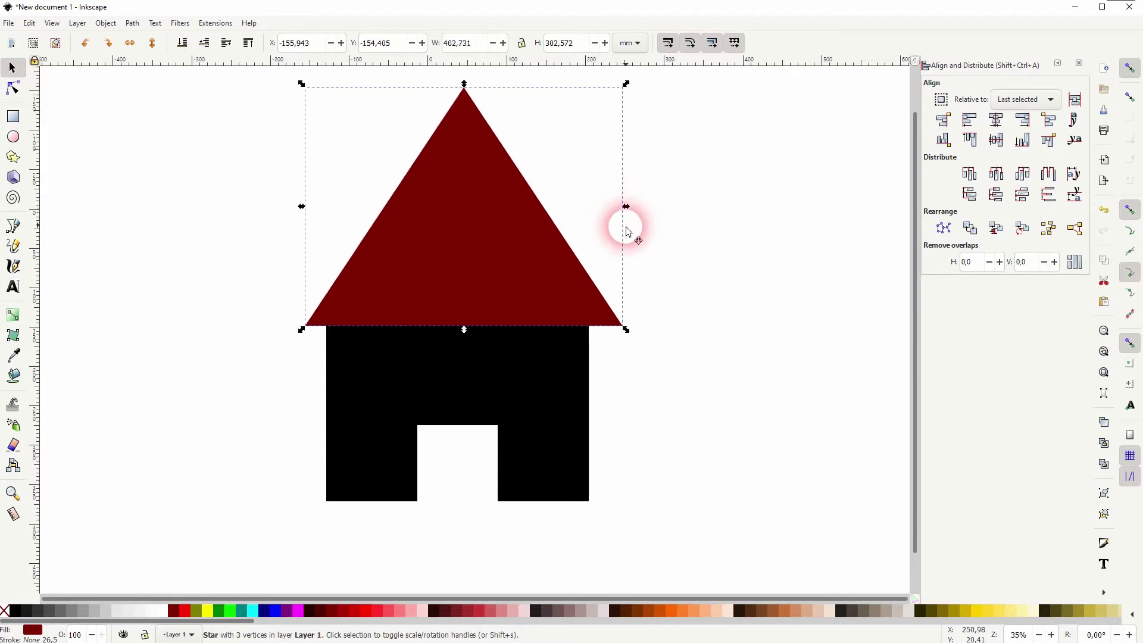
Step: Centre the triangle on the house body and flatten it vertically to meet the body
left_click(580, 358, "shift")
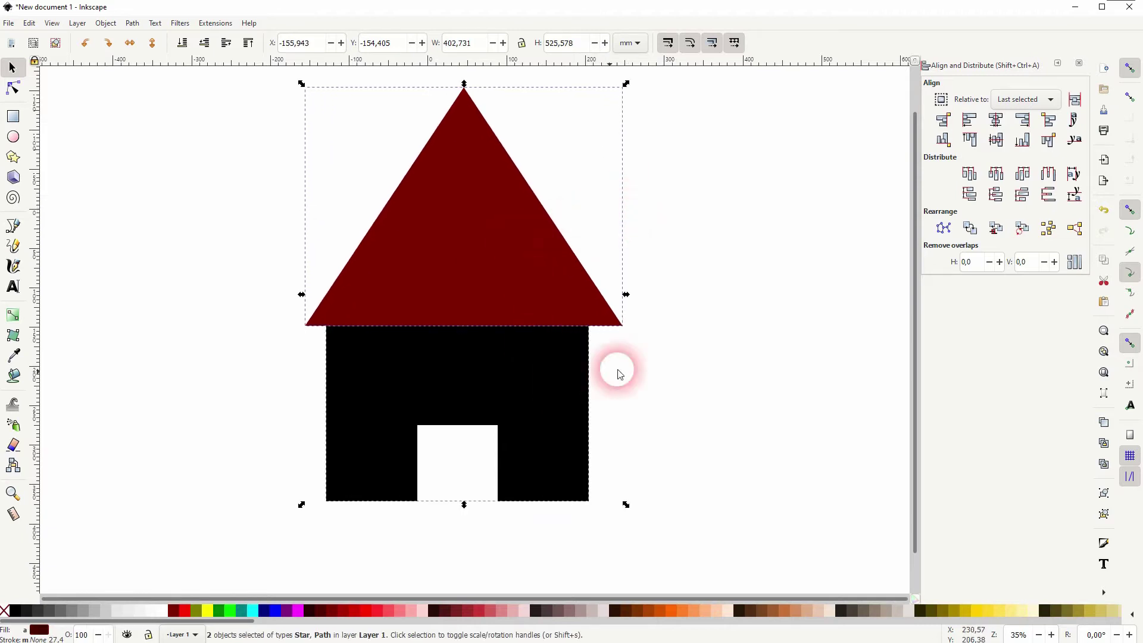
left_click(1004, 122)
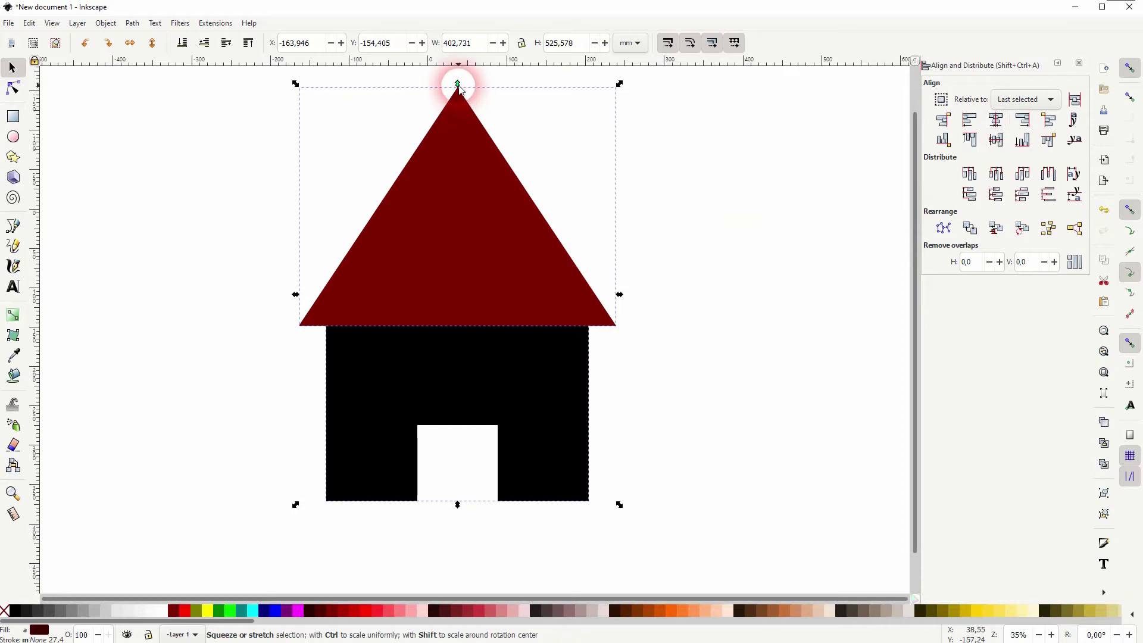
left_click_drag(458, 84, 457, 154)
left_click(565, 156)
left_click(454, 143)
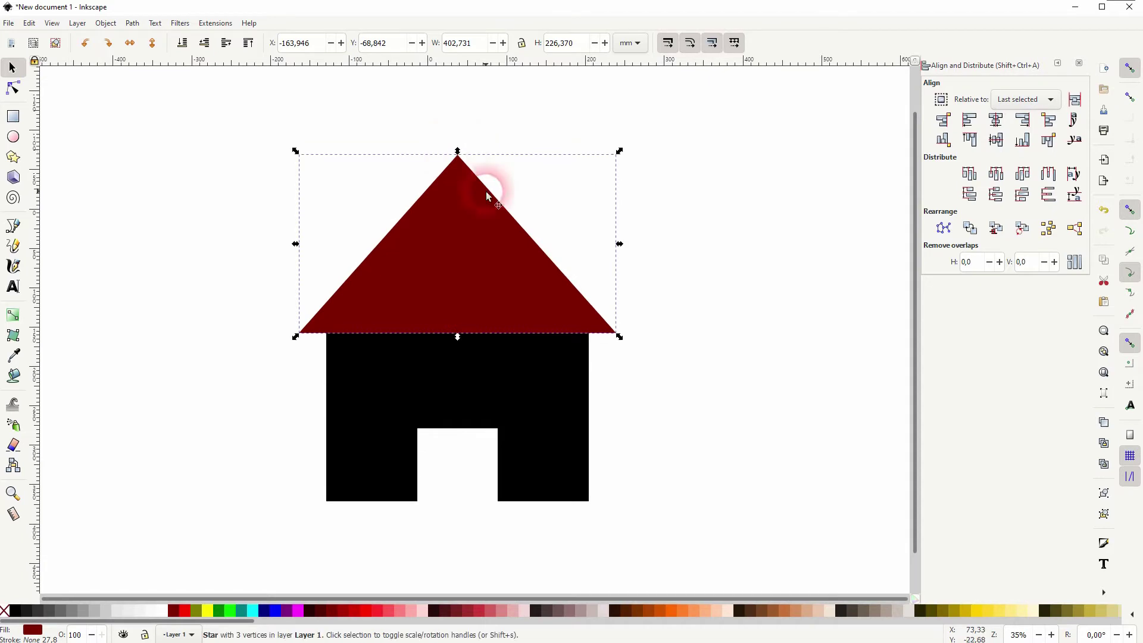
left_click(662, 462)
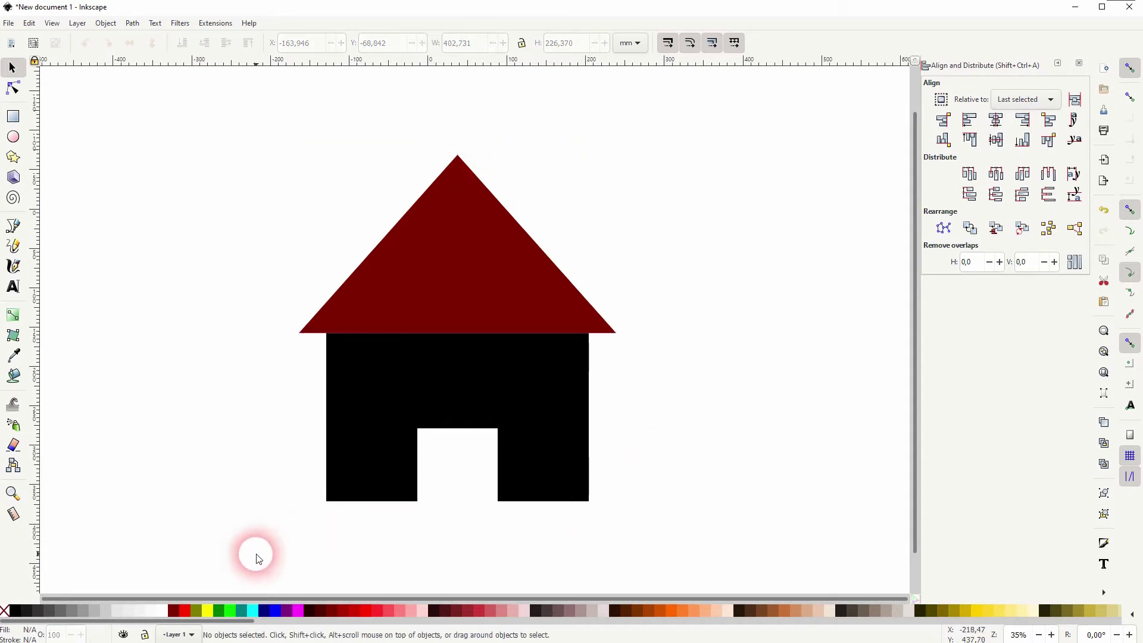
Step: Fill the triangular roof black
left_click(419, 295)
left_click(13, 610)
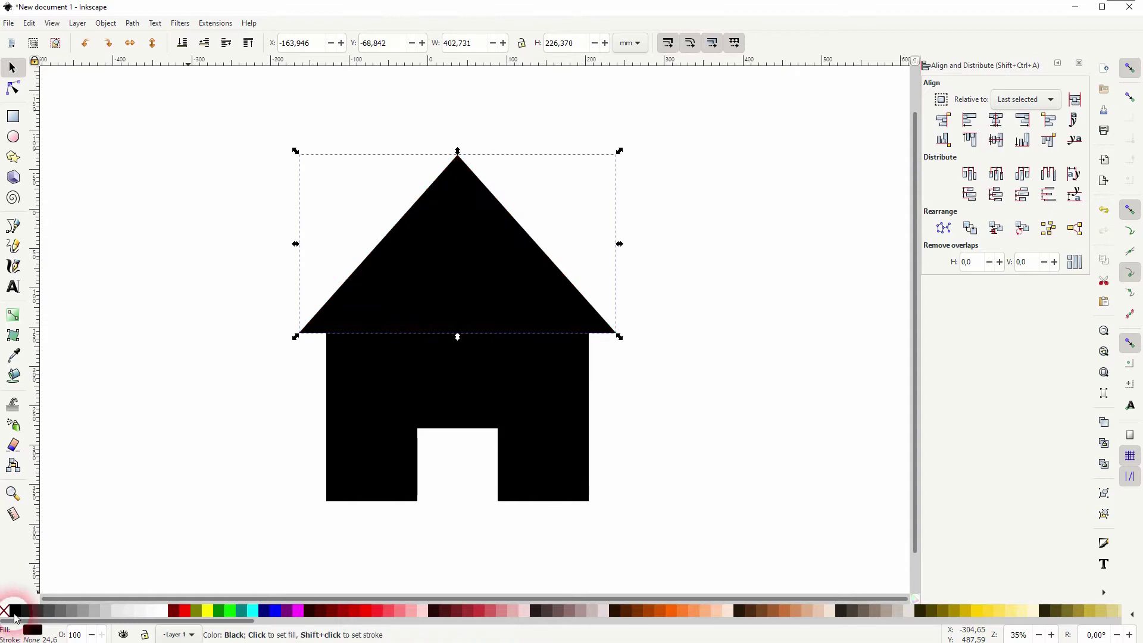
left_click(667, 441)
left_click(502, 288)
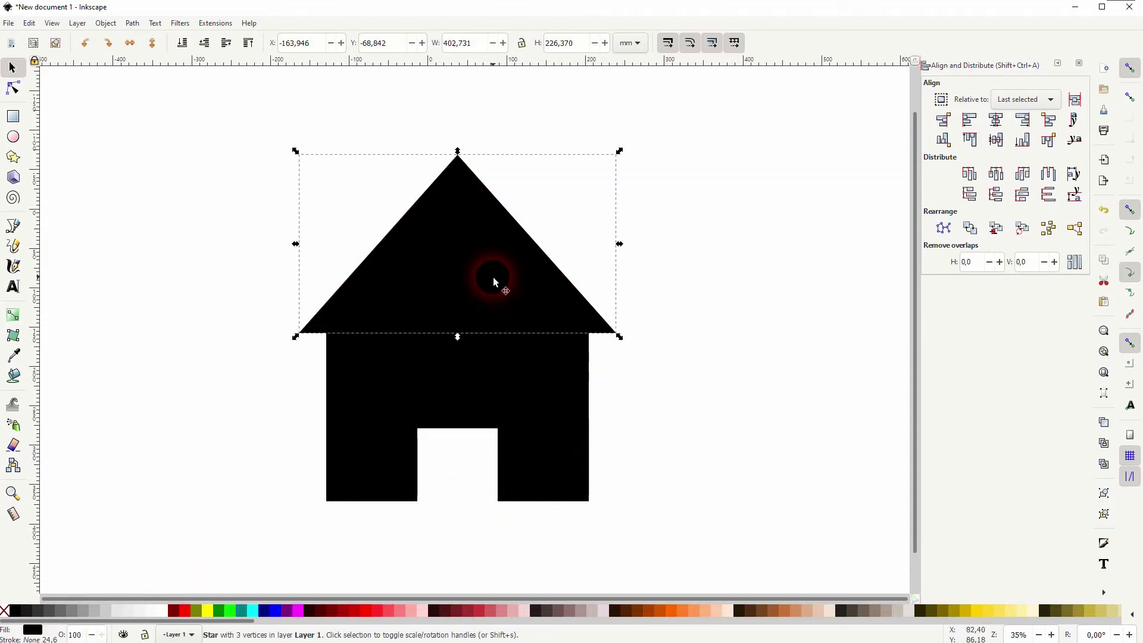
left_click(690, 430)
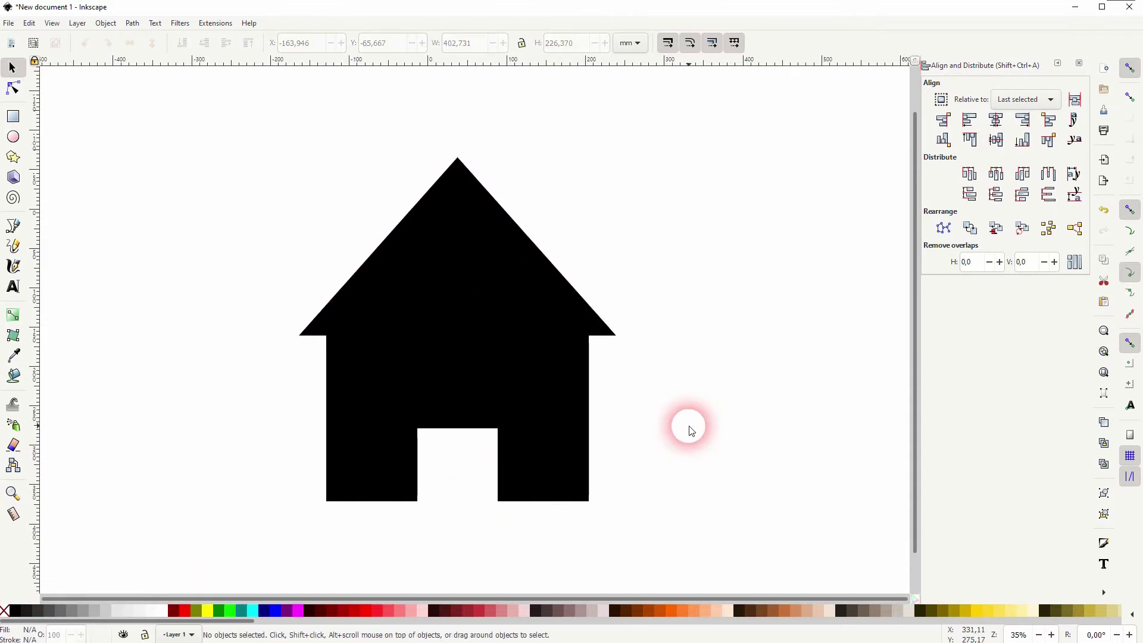
Step: Draw a rectangular chimney on the right roof slope
left_click(13, 116)
left_click_drag(534, 218, 584, 311)
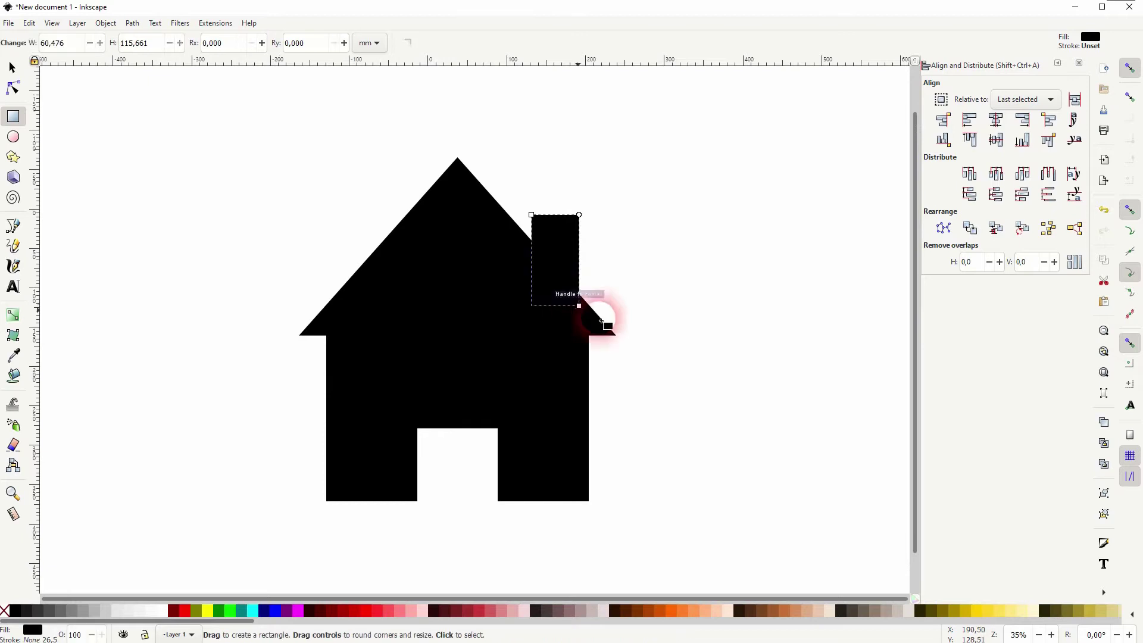
left_click(10, 67)
left_click(164, 212)
Step: Union roof, chimney and body into one path and shift the house right and down
left_click_drag(232, 517, 685, 122)
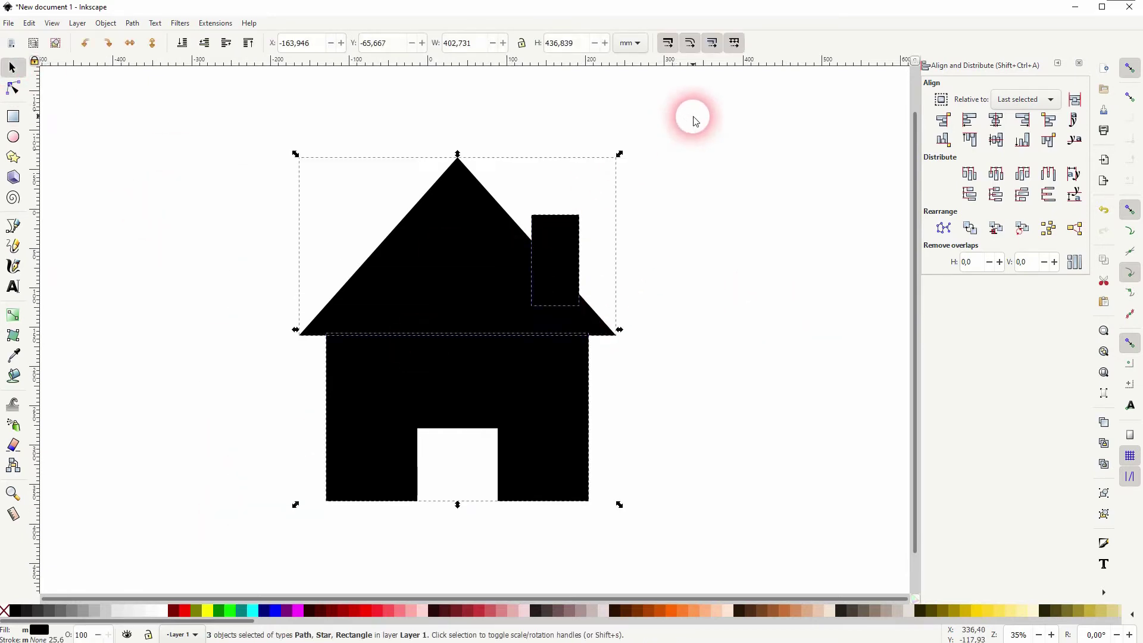
left_click(132, 26)
left_click(132, 23)
left_click(133, 23)
left_click(158, 84)
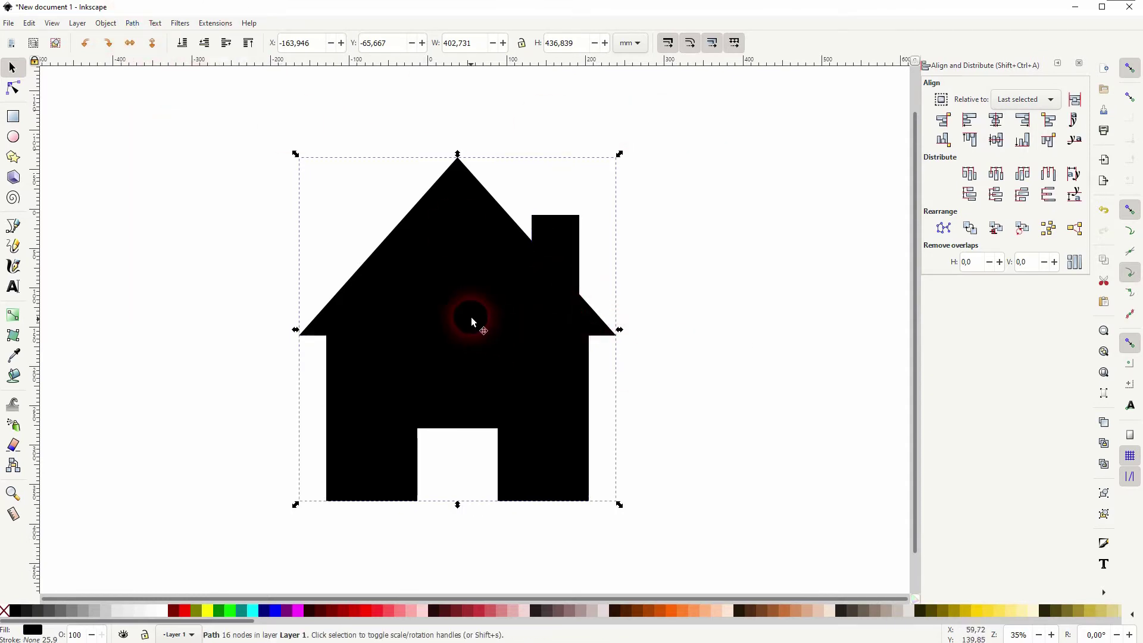
left_click_drag(466, 313, 477, 335)
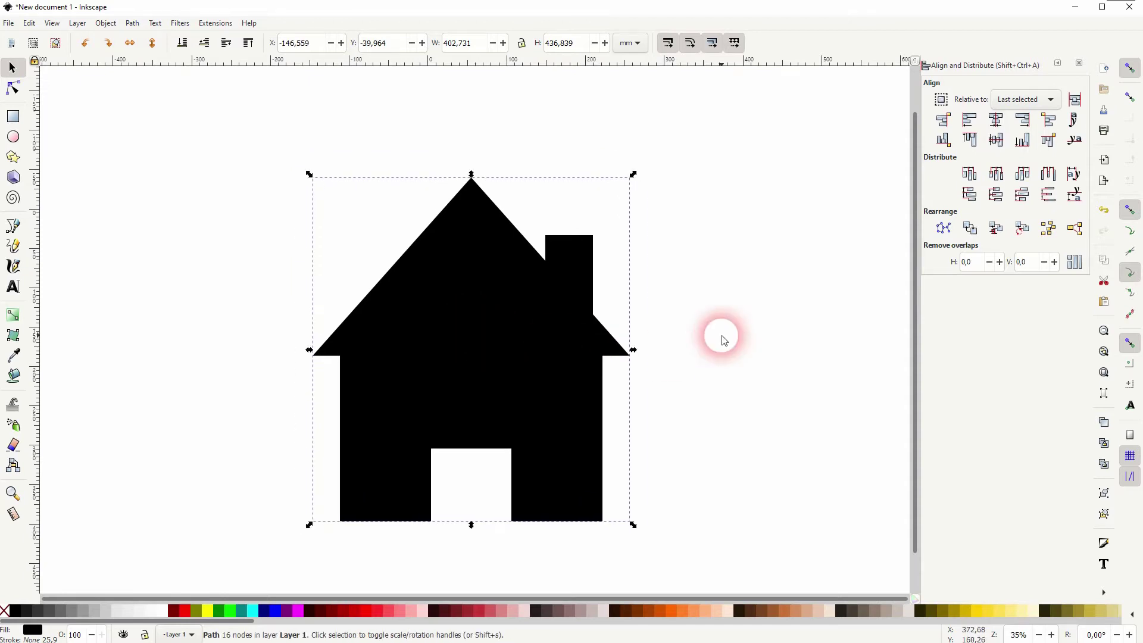
key("minus")
left_click(707, 339)
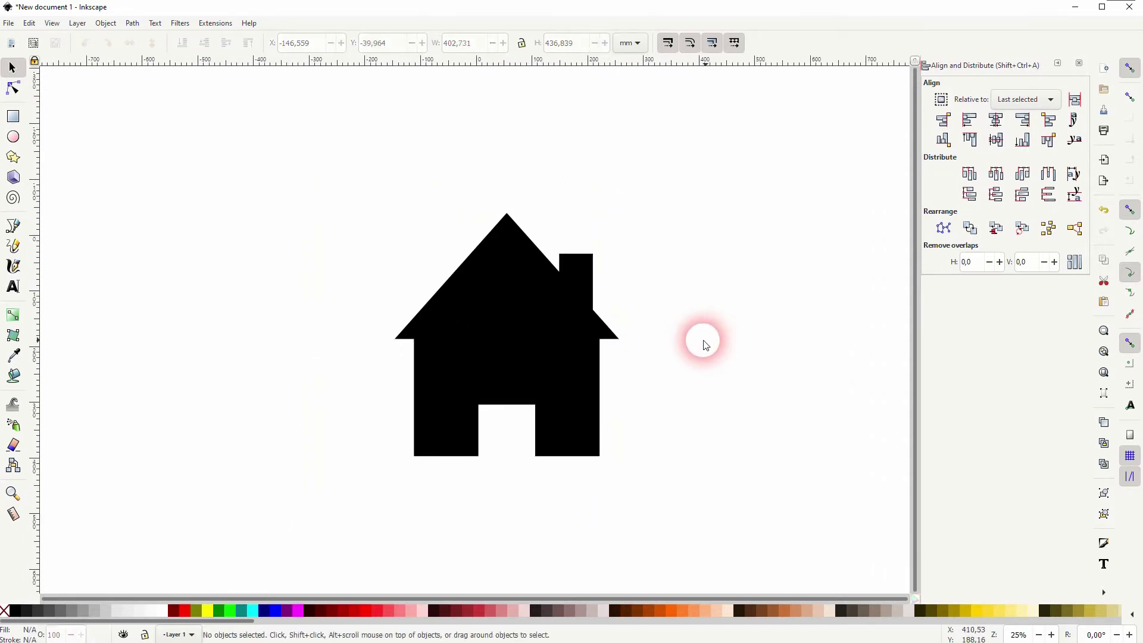
Step: Draw a large dark-red circle, send it behind the house and centre it horizontally
left_click(13, 136)
left_click_drag(365, 219, 759, 554)
left_click(172, 610)
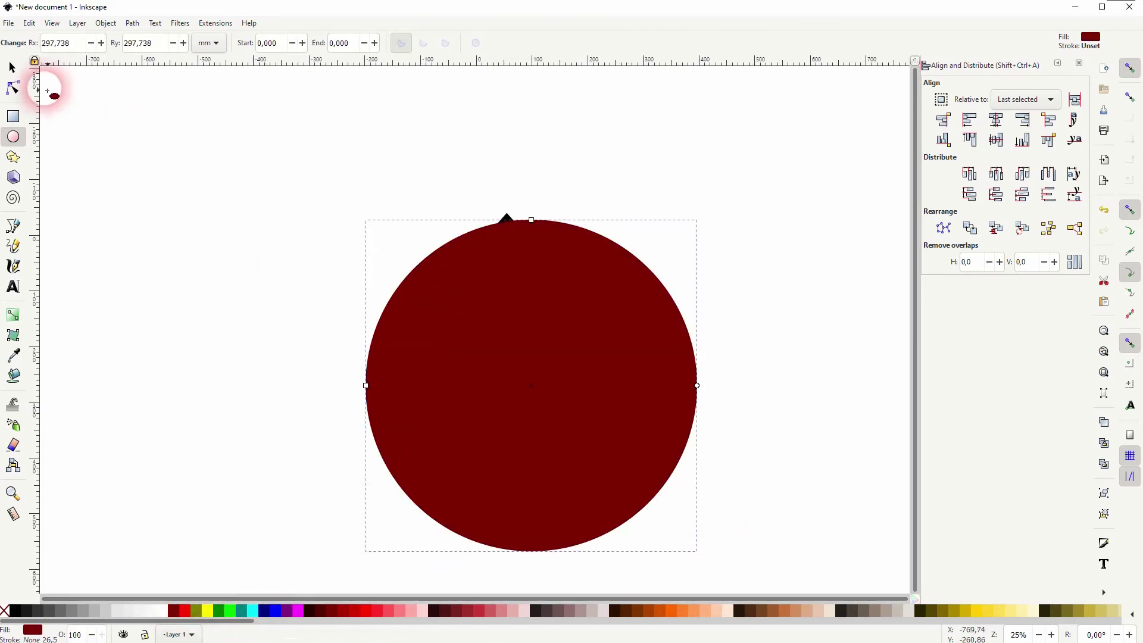
left_click(13, 68)
left_click(182, 43)
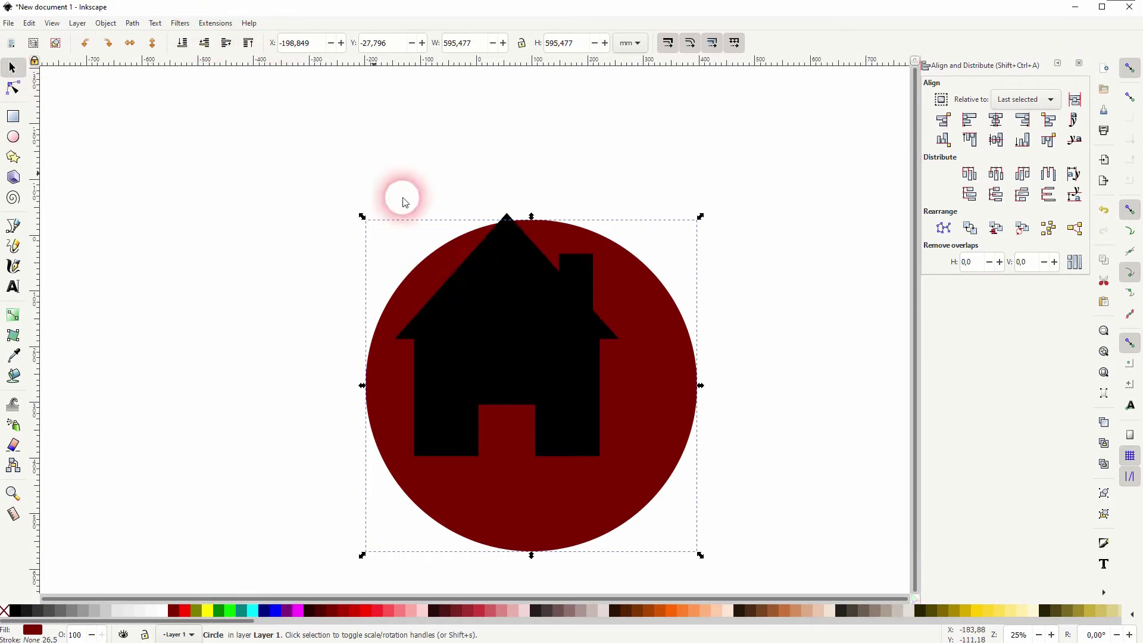
left_click(540, 347, "shift")
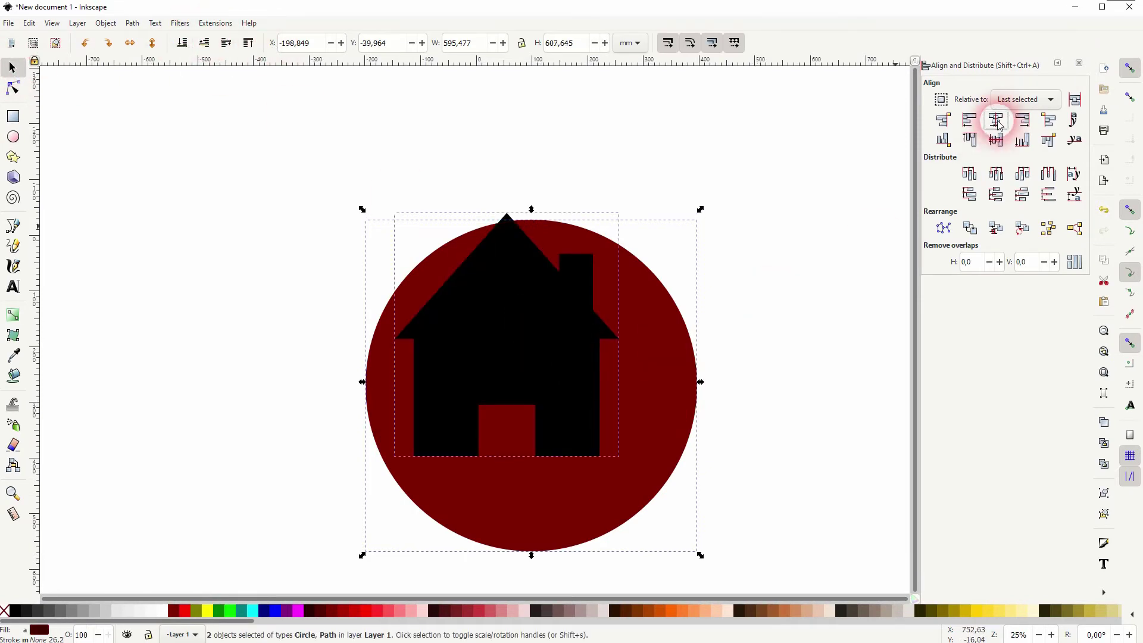
left_click(996, 120)
Step: Lower the house slightly inside the circle
left_click(508, 320)
key("Down")
key("Down")
key("Down")
key("Down")
key("Down")
key("Down")
key("Down")
key("Down")
key("Down")
key("Down")
key("Down")
key("Down")
key("Down")
key("Down")
key("Down")
key("Down")
key("Down")
key("Down")
key("Down")
key("Down")
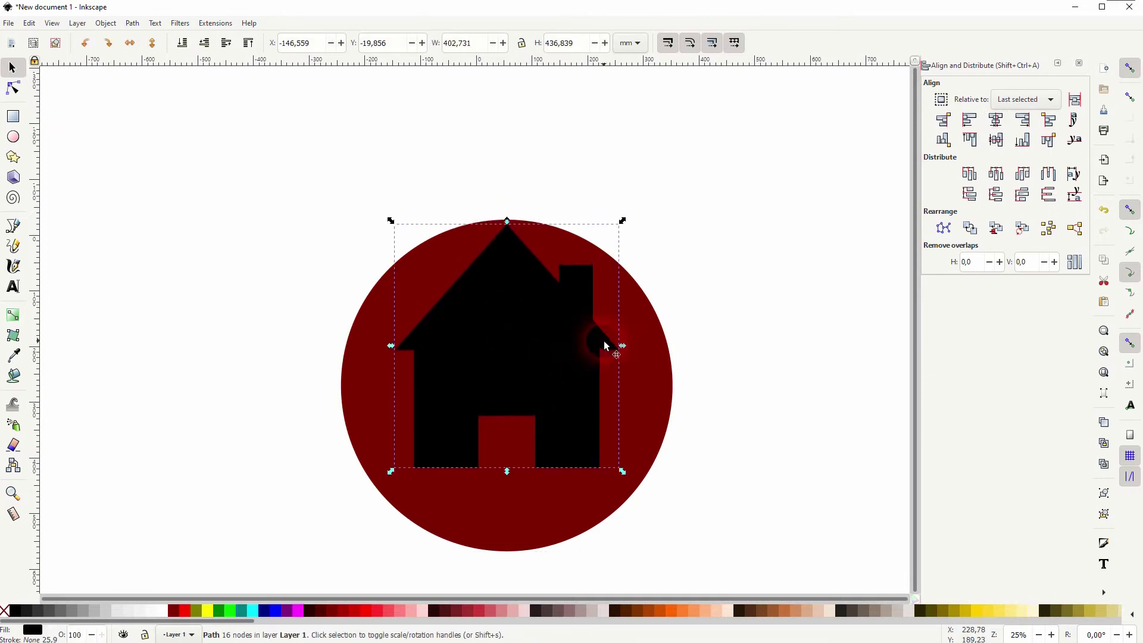
left_click_drag(505, 345, 509, 359)
left_click(781, 403)
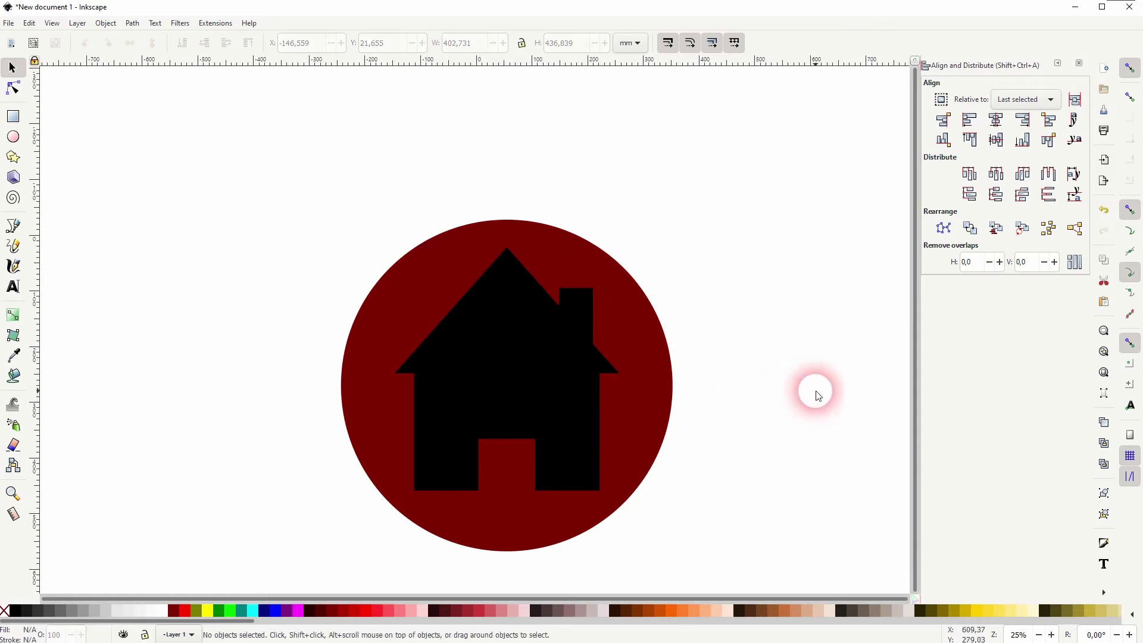
key("space")
left_click_drag(804, 409, 740, 370)
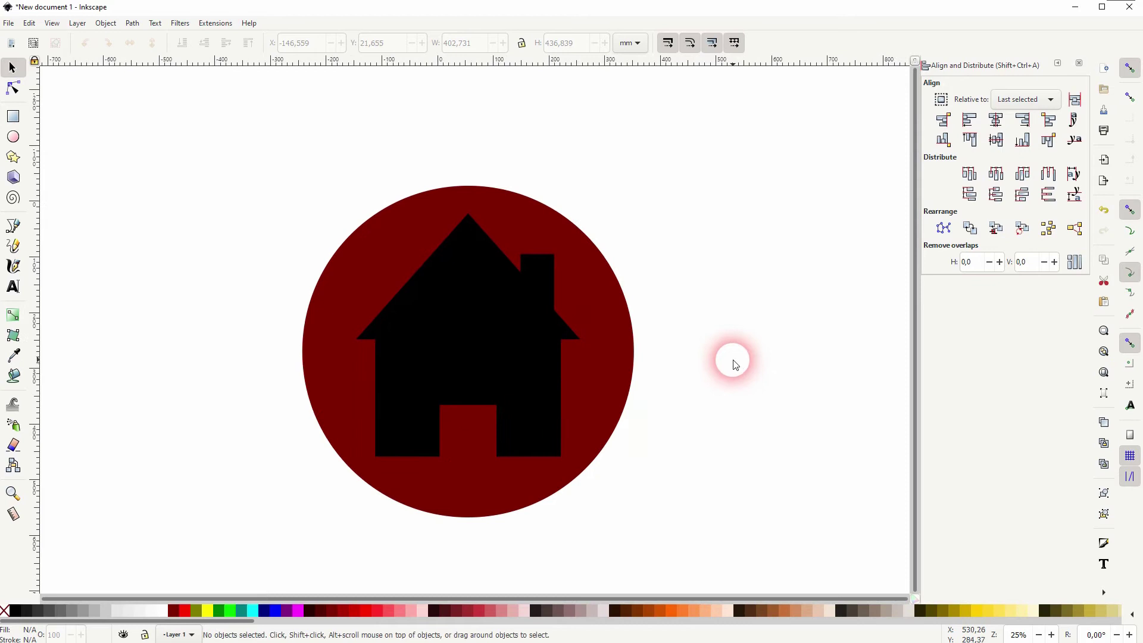
Step: Fill the circle dark grey and the house white
left_click(529, 222)
left_click(57, 614)
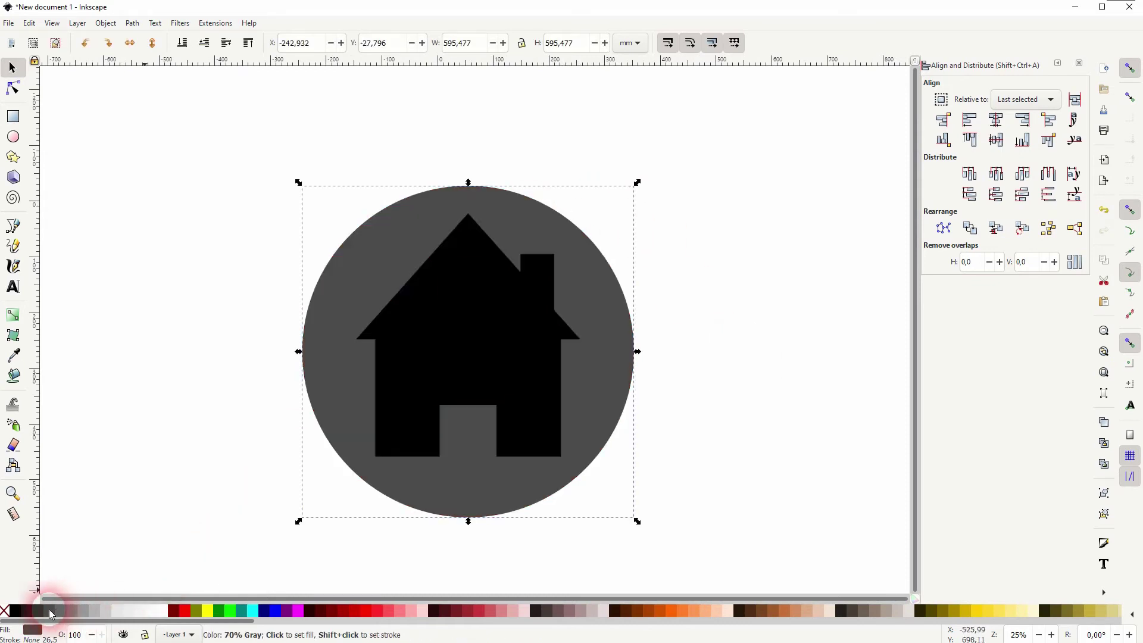
left_click(805, 297)
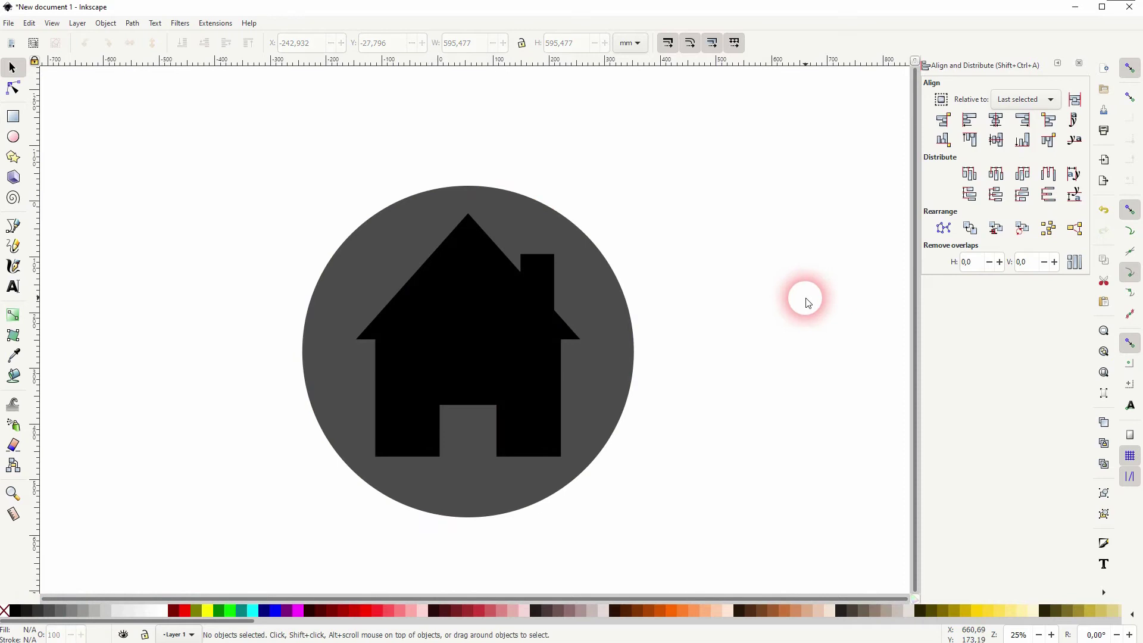
left_click(469, 298)
left_click(154, 612)
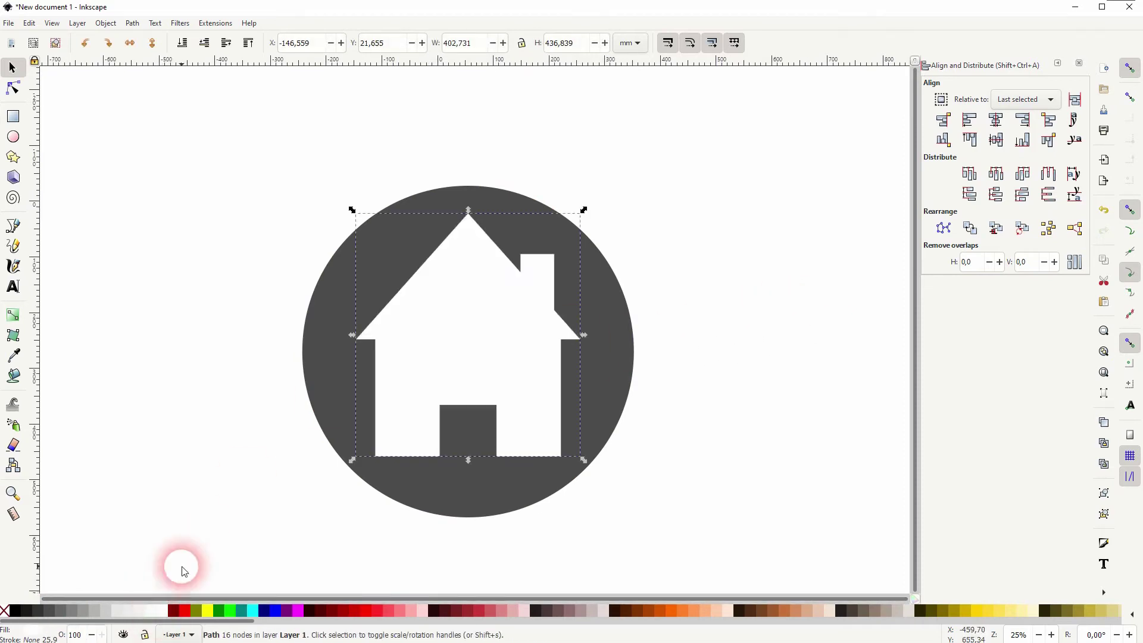
left_click(179, 414)
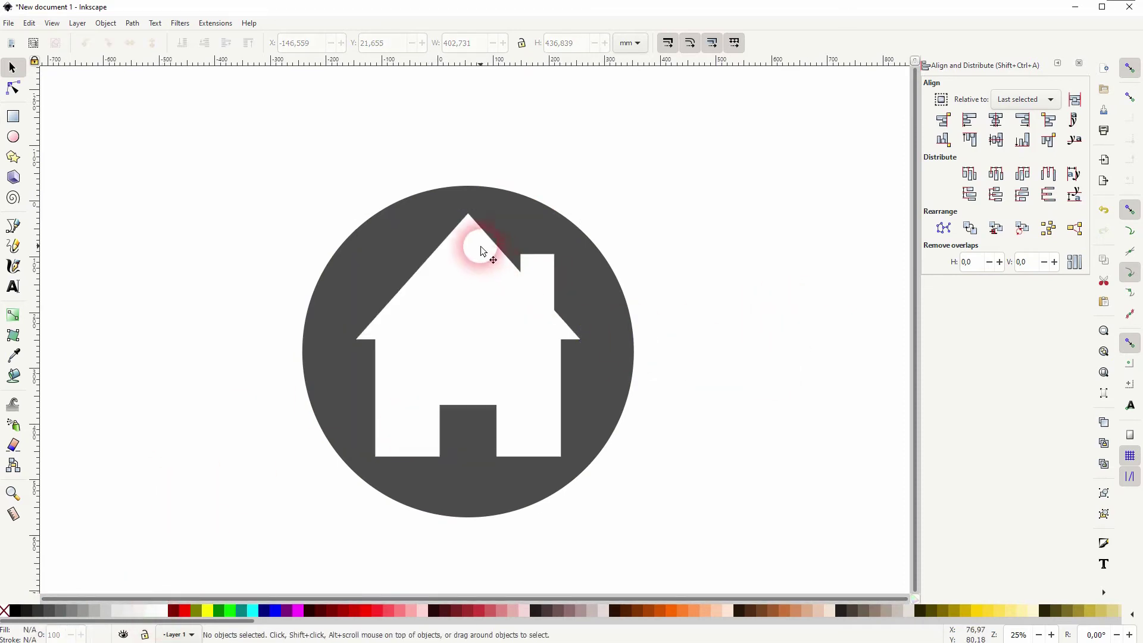
Step: Pull a guide from the top ruler and change its angle in the guideline properties
left_click(1080, 63)
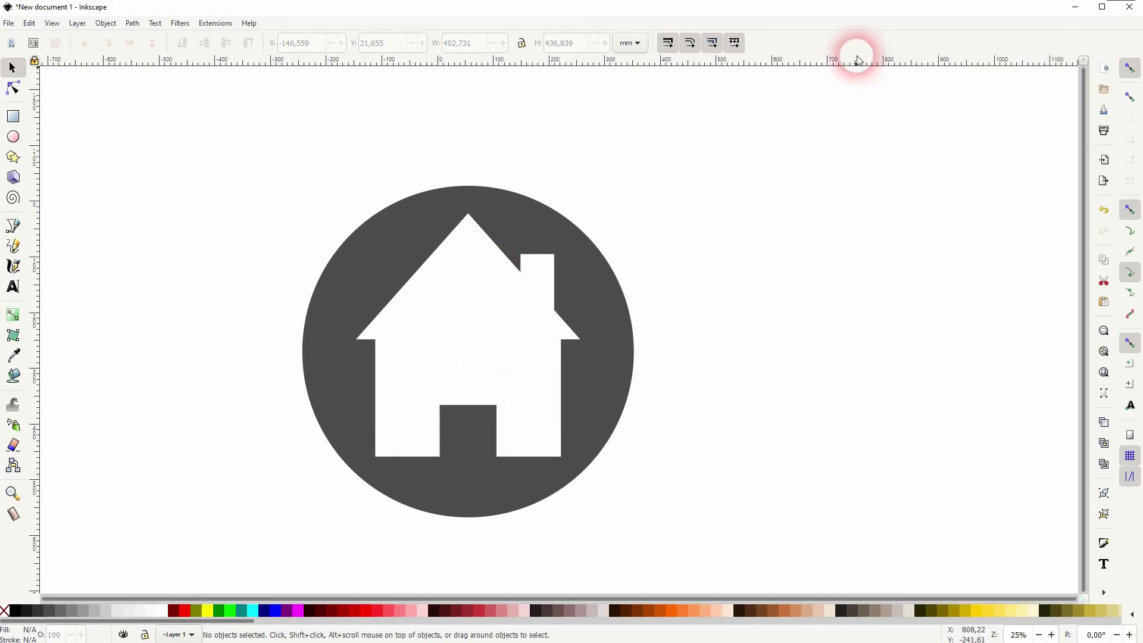
left_click_drag(857, 59, 870, 174)
double_click(870, 173)
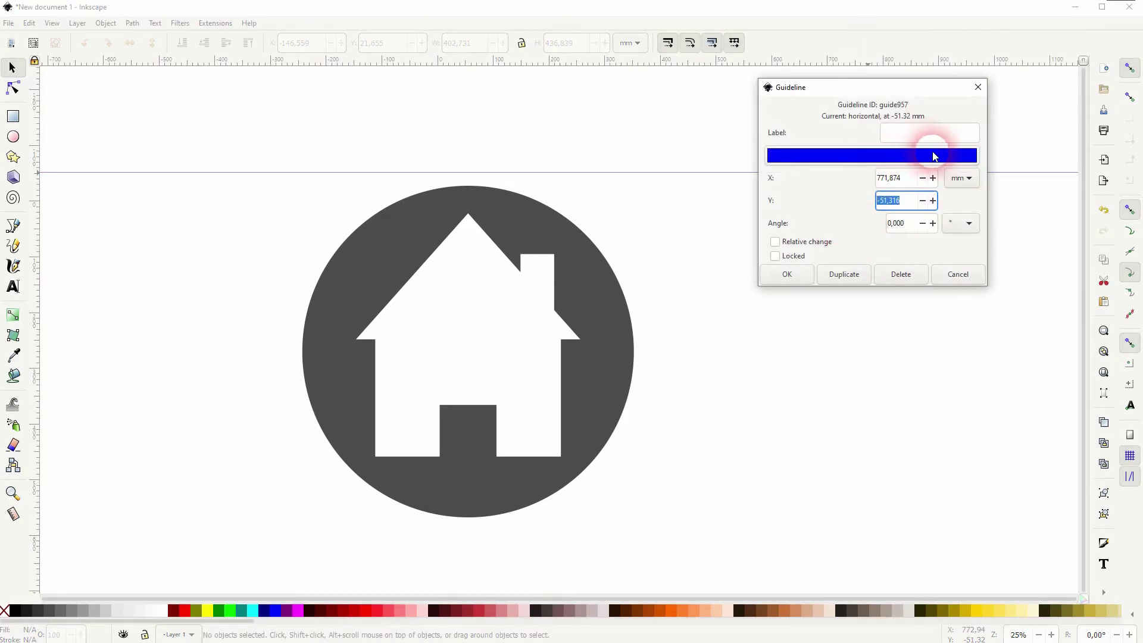
left_click(902, 224)
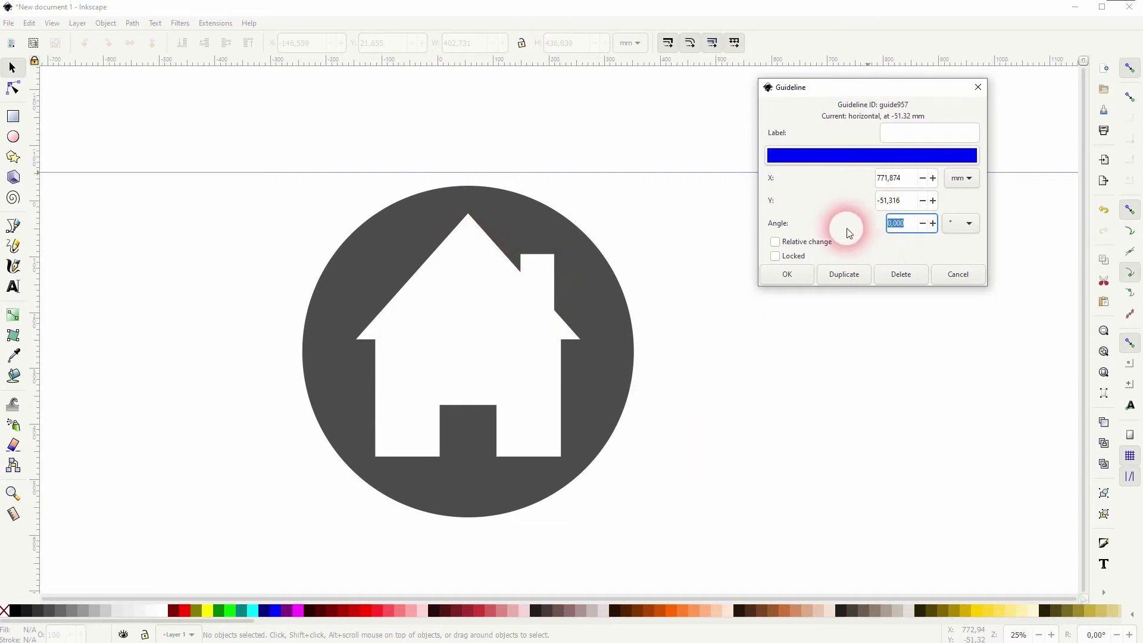
left_click(798, 274)
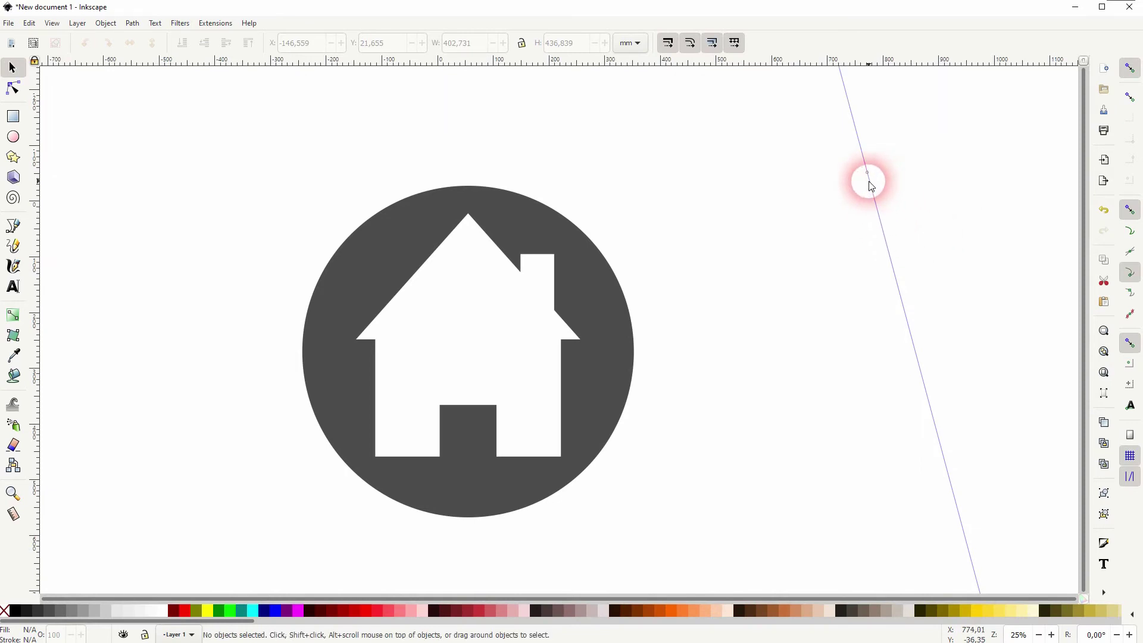
Step: Set a fresh guide to 50° and snap it to the chimney's top corner
left_click_drag(874, 188, 849, 171)
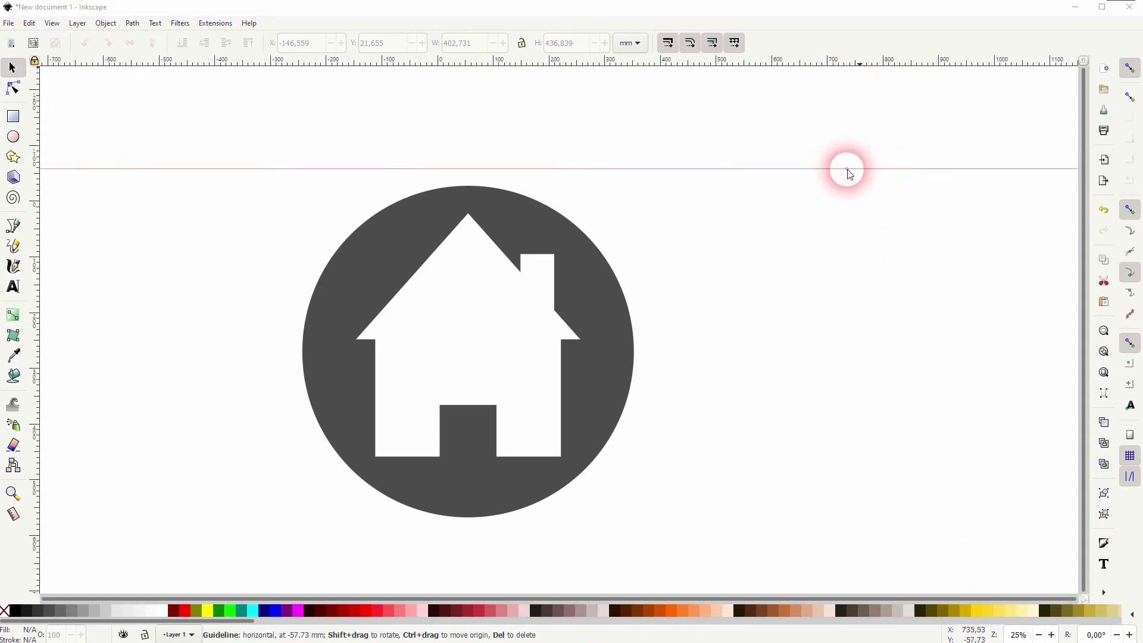
key("Tab")
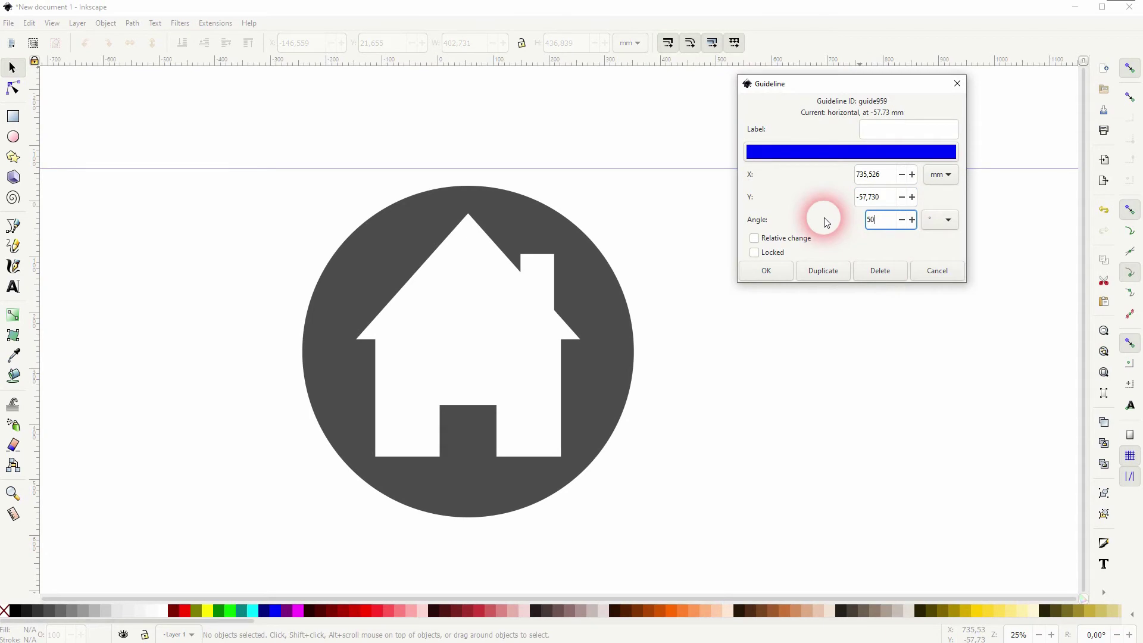
left_click(769, 271)
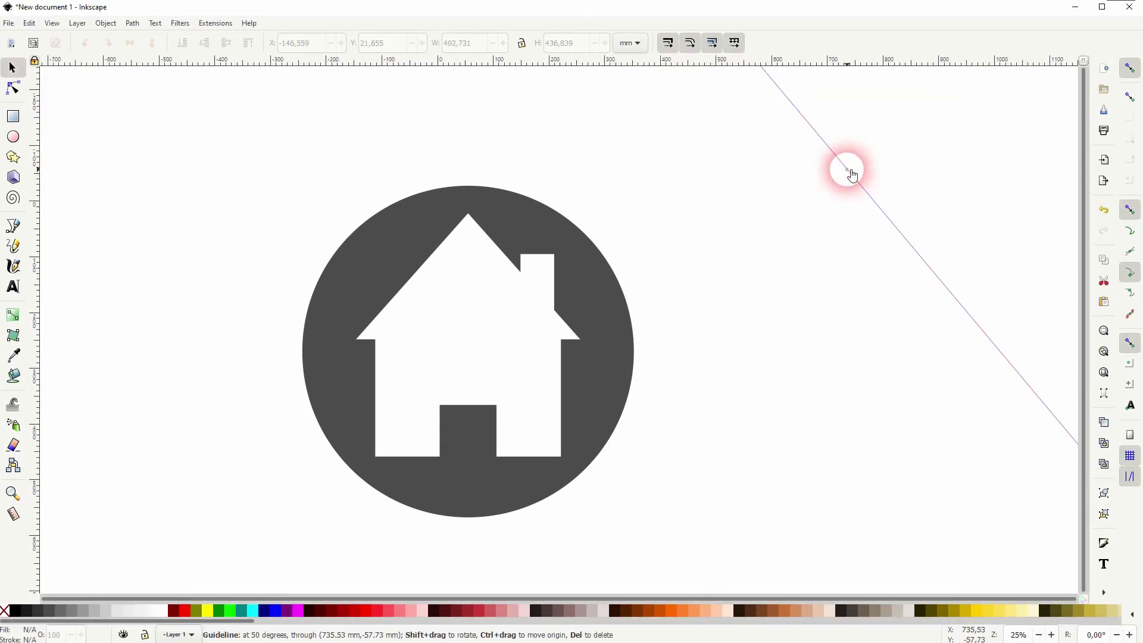
left_click_drag(852, 175, 560, 258)
left_click(1106, 85)
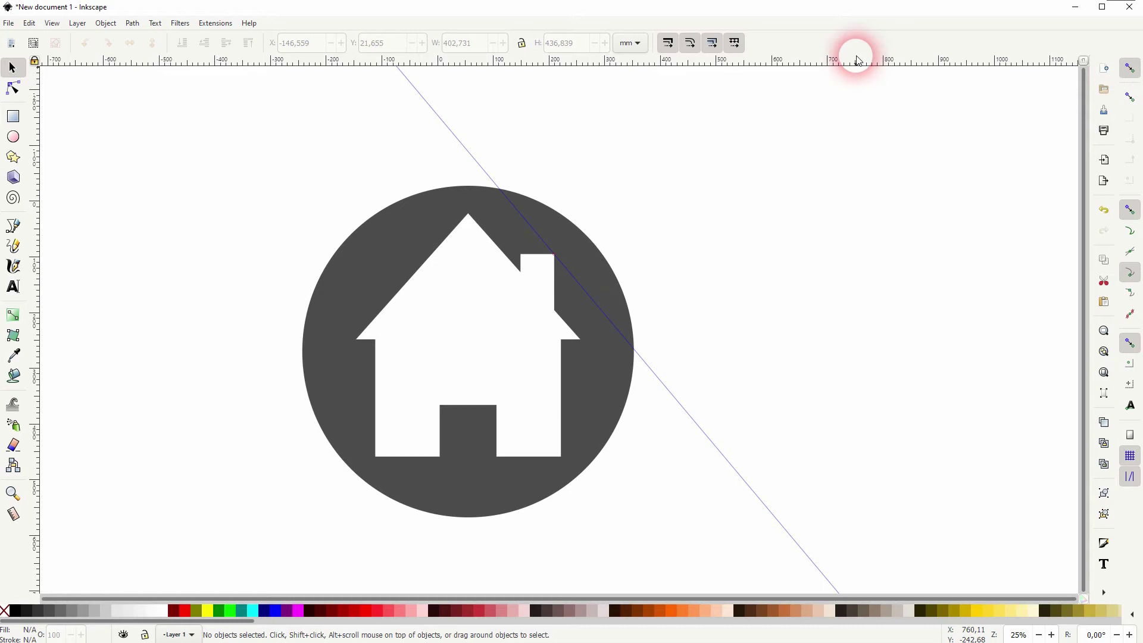
Step: Add a 50° guide and snap it through the roof peak
left_click_drag(858, 70, 873, 171)
double_click(875, 172)
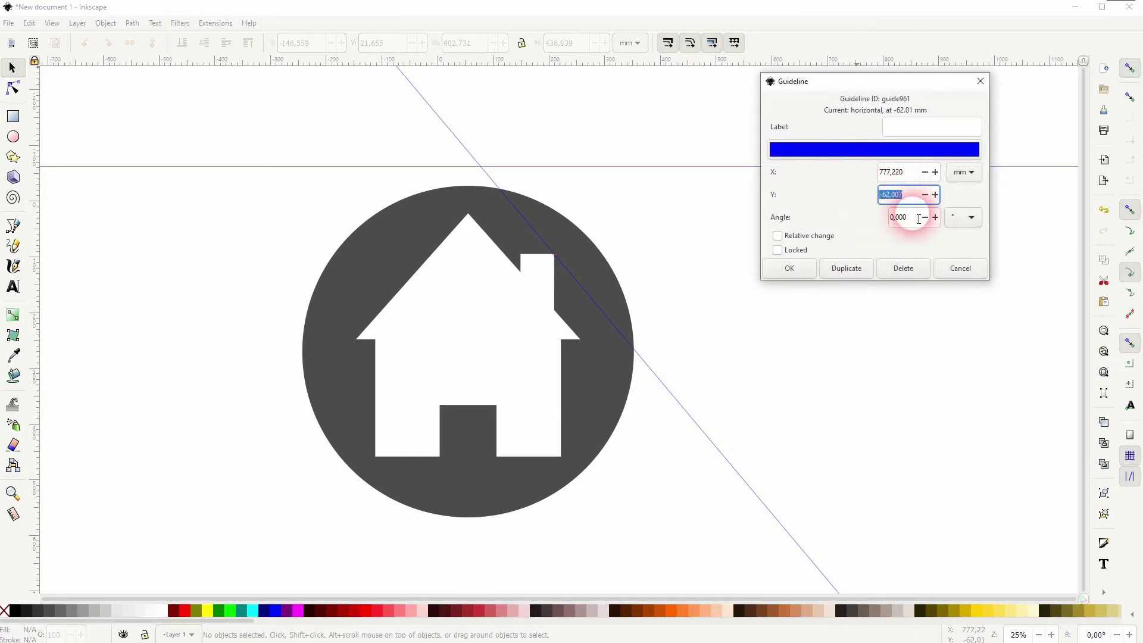
left_click_drag(905, 217, 858, 219)
type("50")
left_click(810, 269)
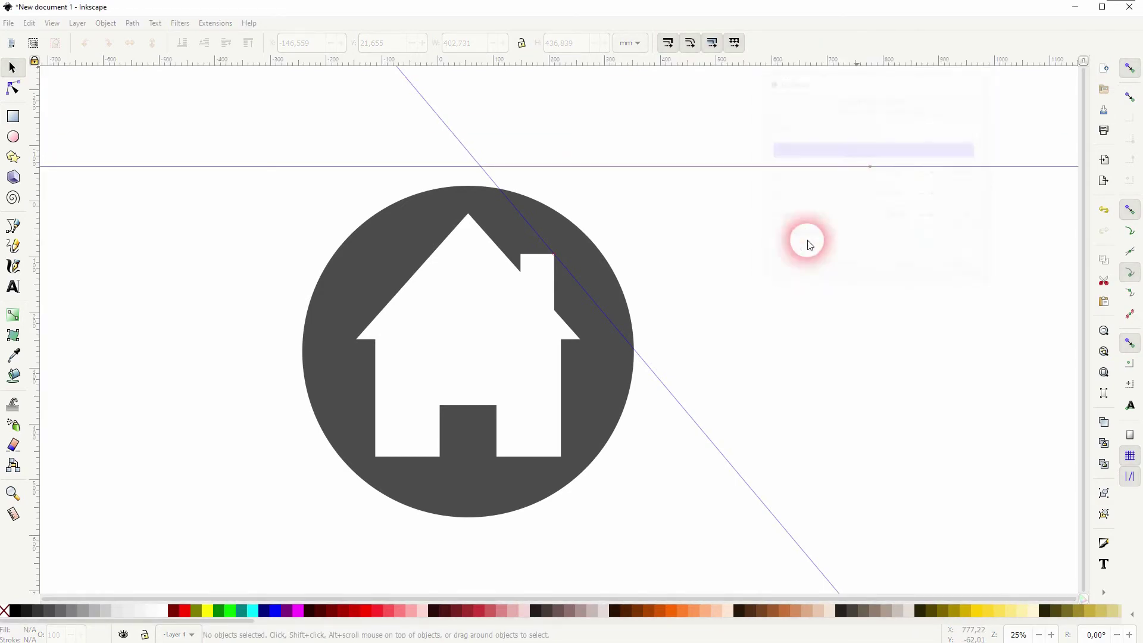
left_click_drag(876, 172, 475, 218)
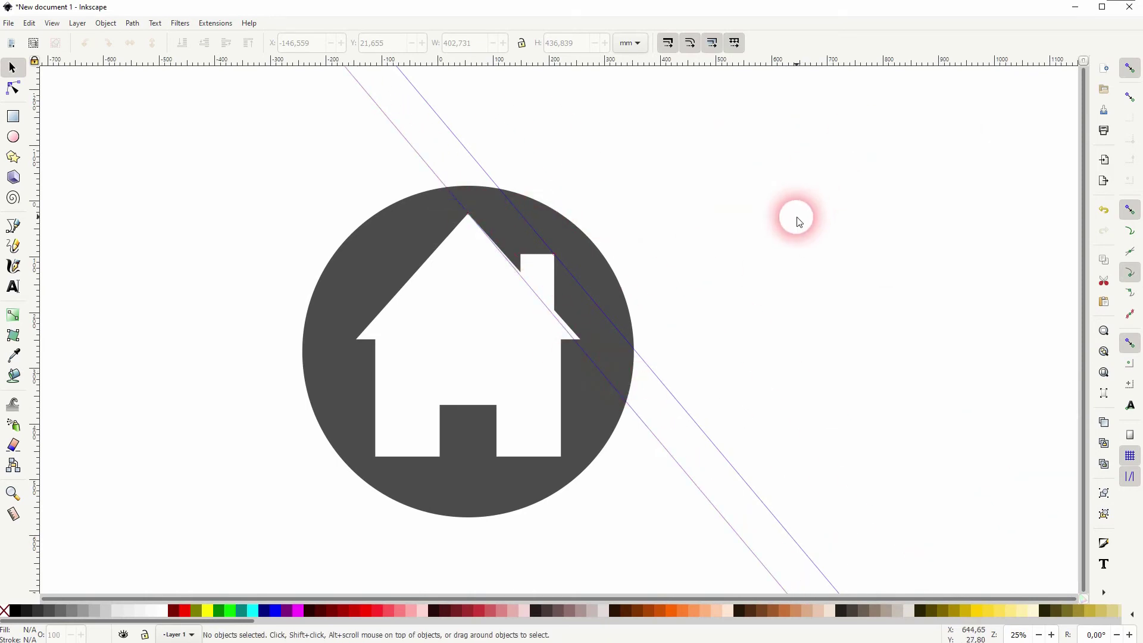
Step: Pull a third guide from the ruler and set its angle to 50°
left_click_drag(845, 62, 853, 206)
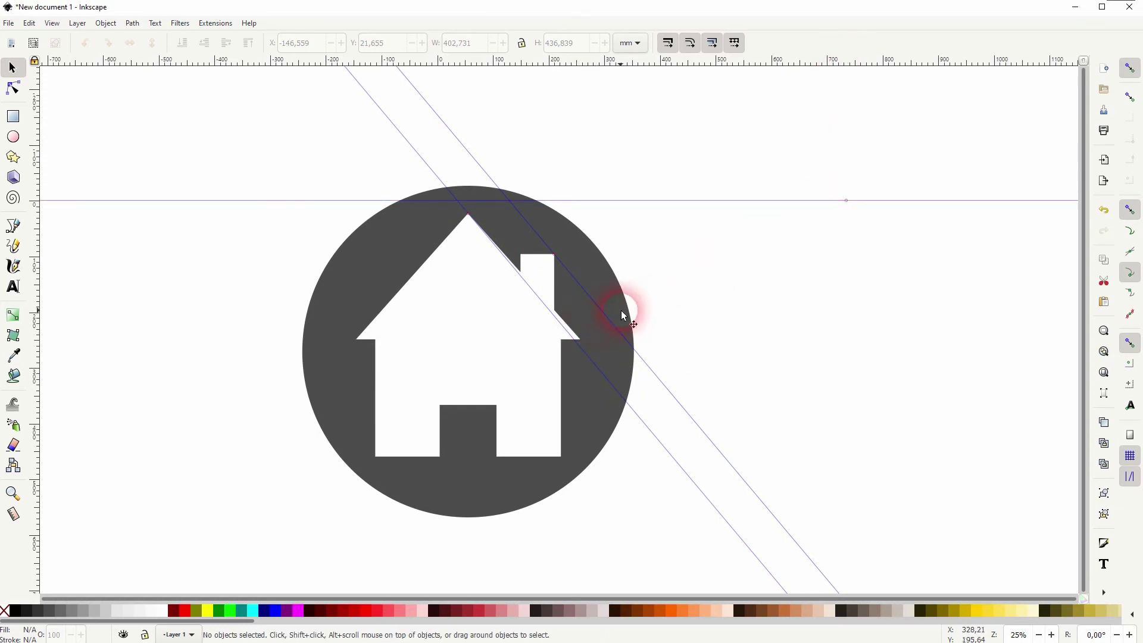
left_click(848, 196)
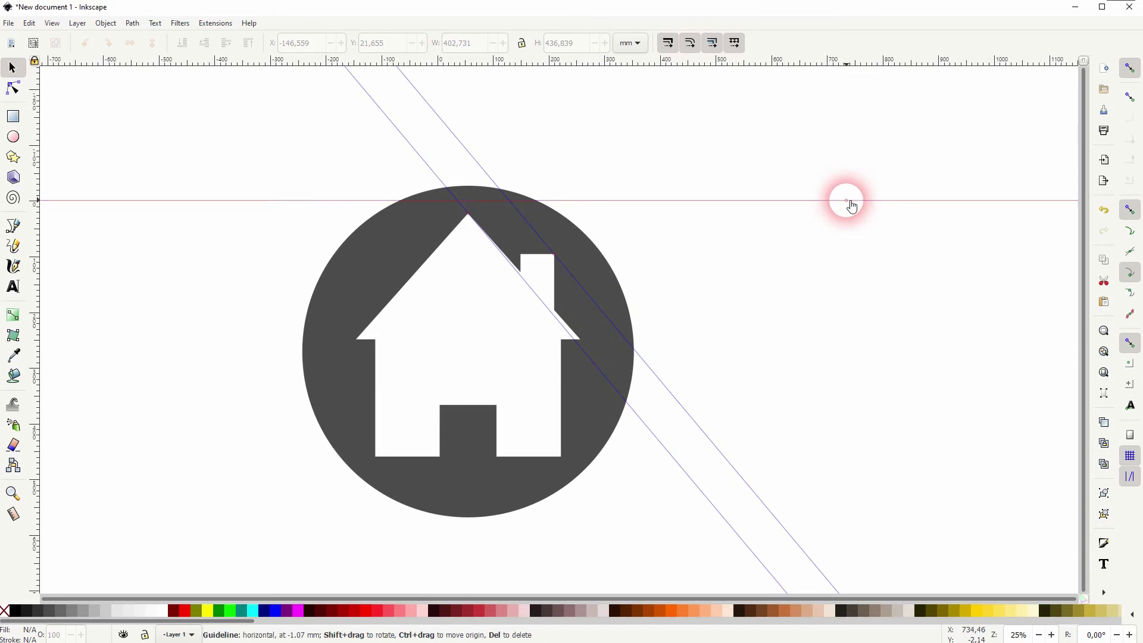
double_click(852, 207)
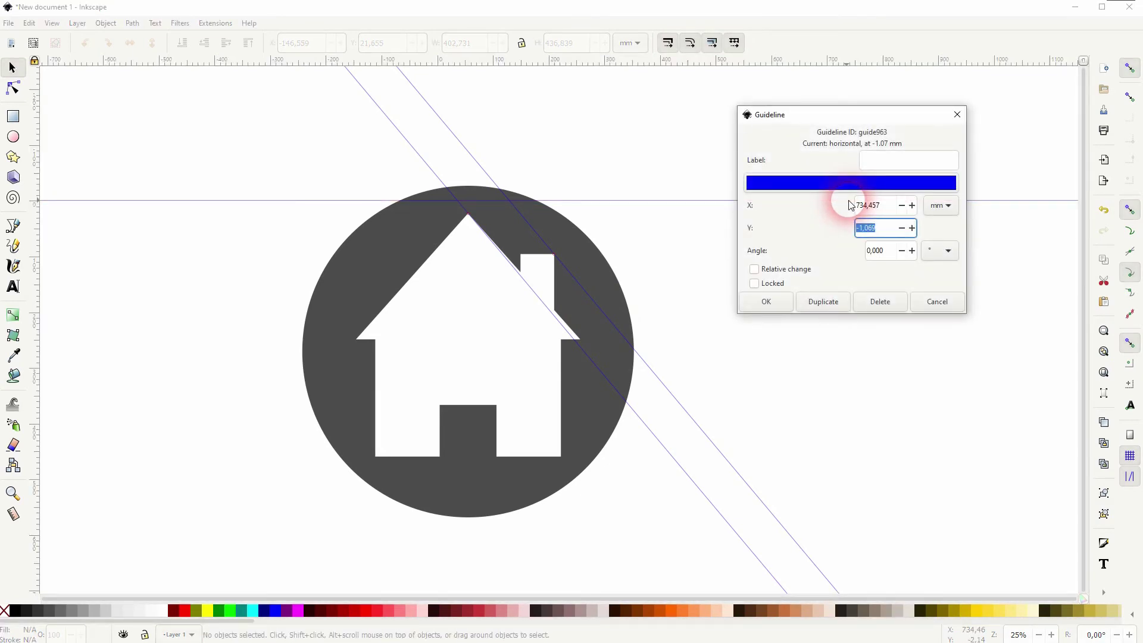
left_click(892, 251)
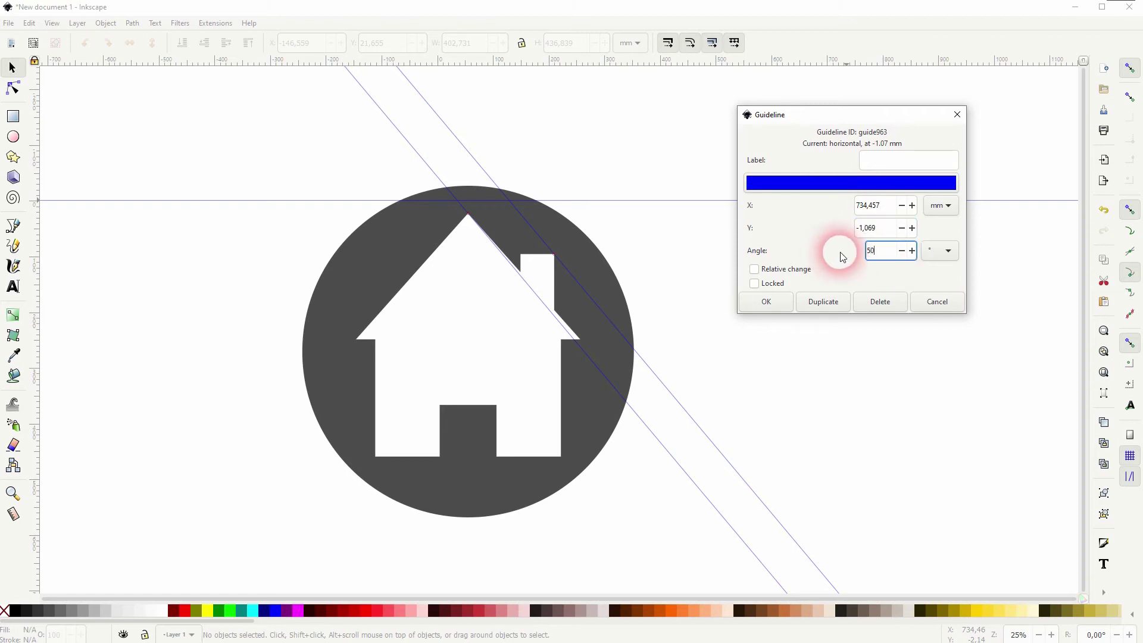
type("50")
left_click(766, 302)
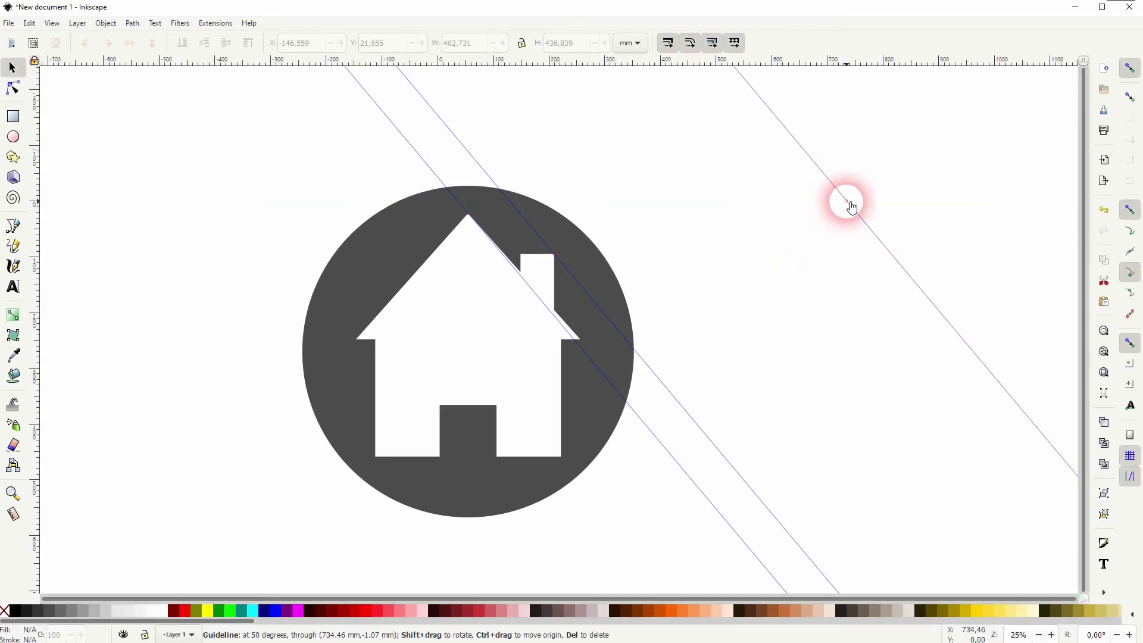
Step: Snap 50° guides through the left eave corner and the house's bottom-left corner
left_click_drag(852, 206, 367, 344)
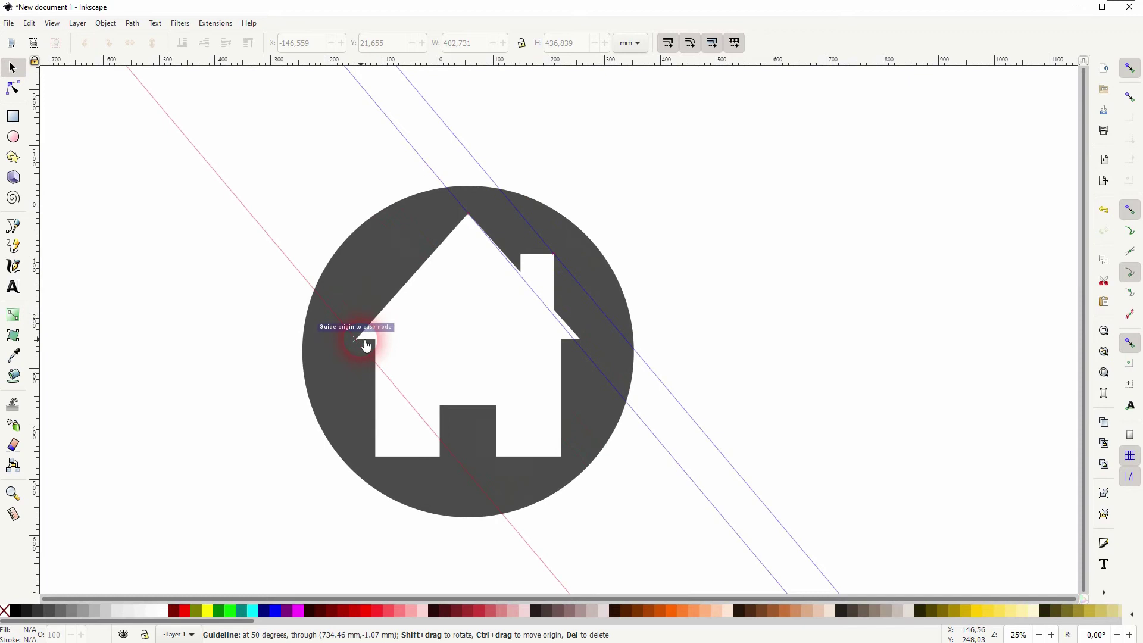
left_click_drag(875, 59, 880, 183)
double_click(879, 182)
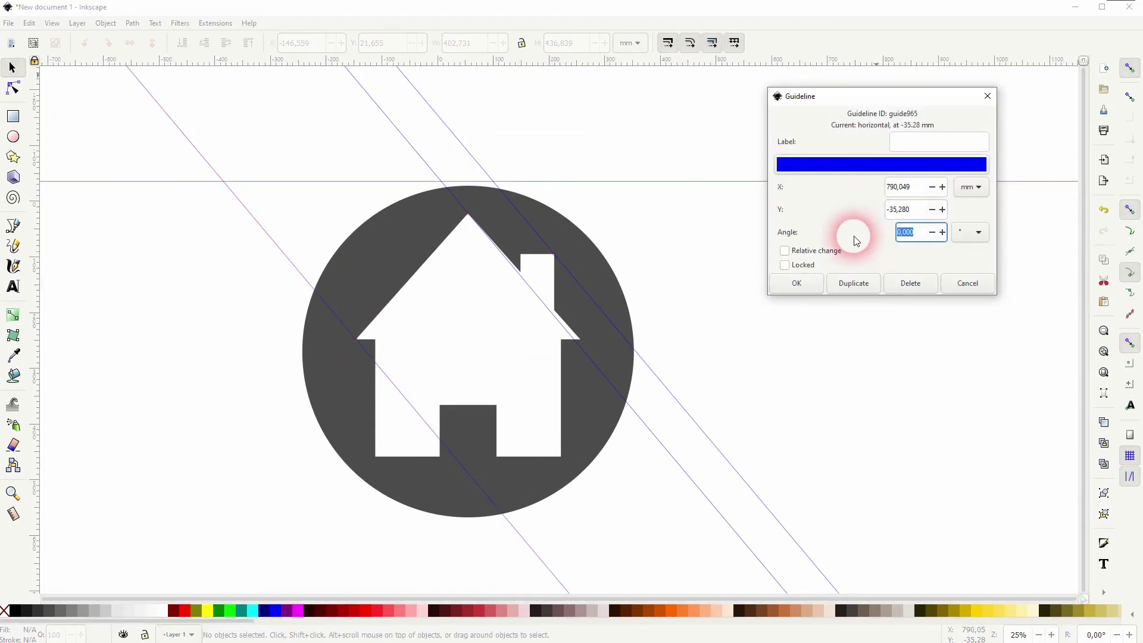
type("50")
left_click(814, 281)
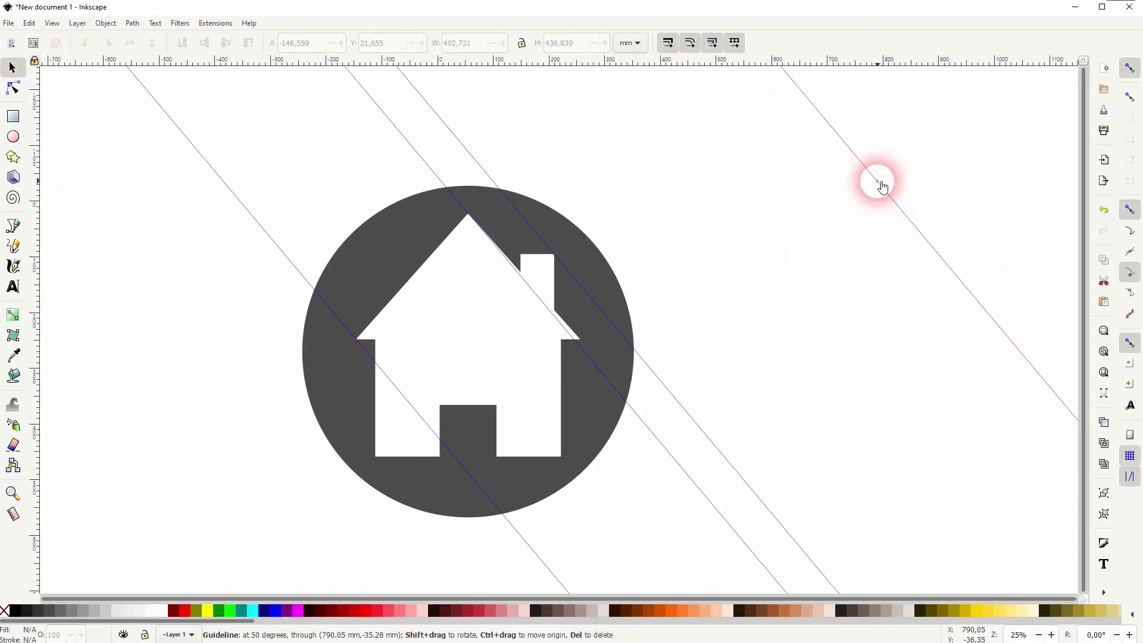
left_click_drag(883, 187, 383, 457)
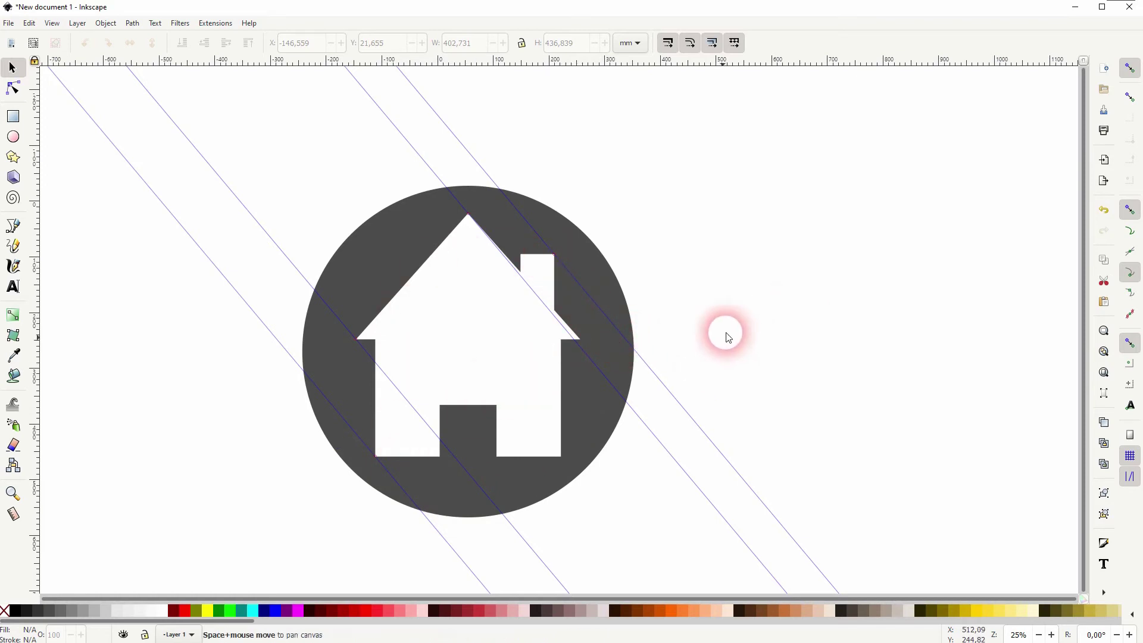
Step: Trace the shadow outline with the Bezier tool along the 50° guides, closing at the roof peak
scroll(739, 316, "down", 2)
scroll(742, 311, "left", 1)
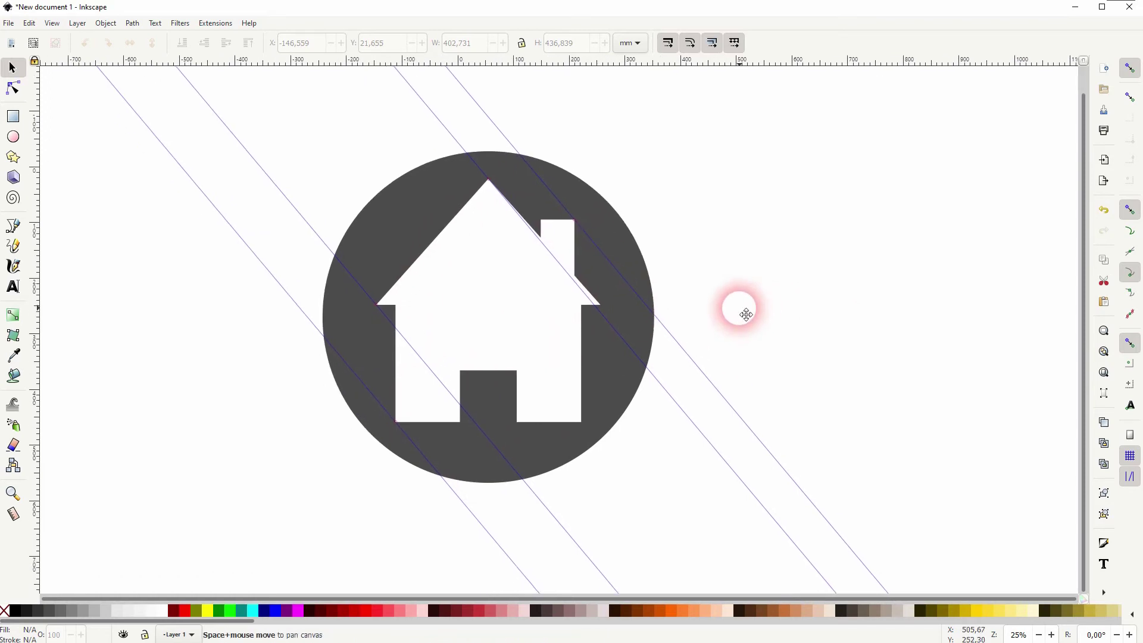
left_click(13, 225)
left_click(488, 179)
left_click(553, 256)
left_click(575, 221)
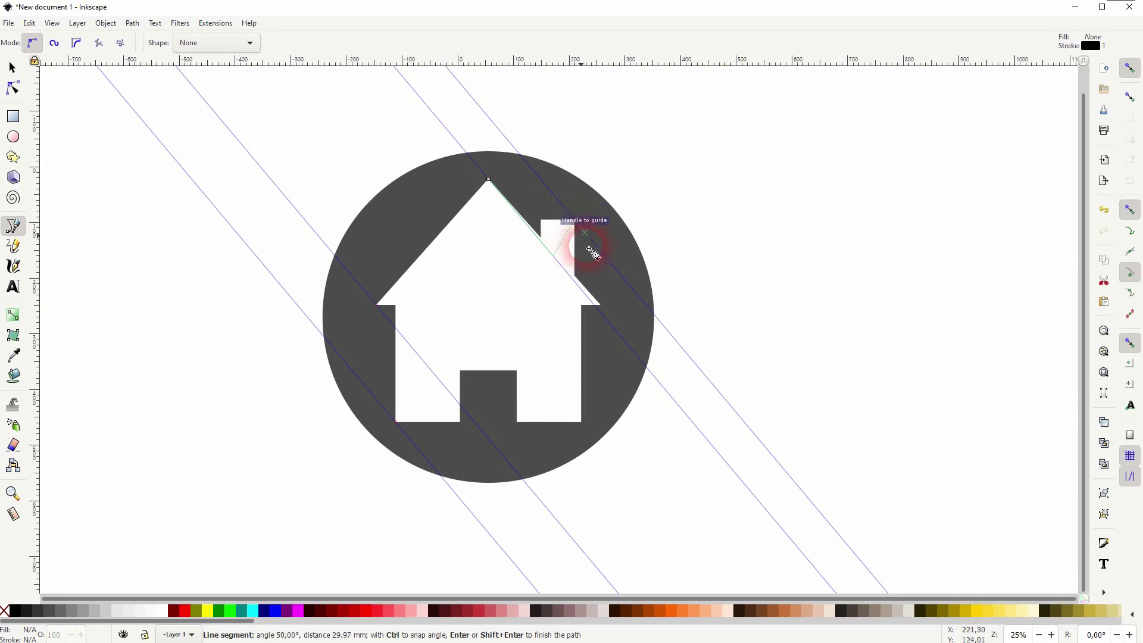
left_click(782, 469)
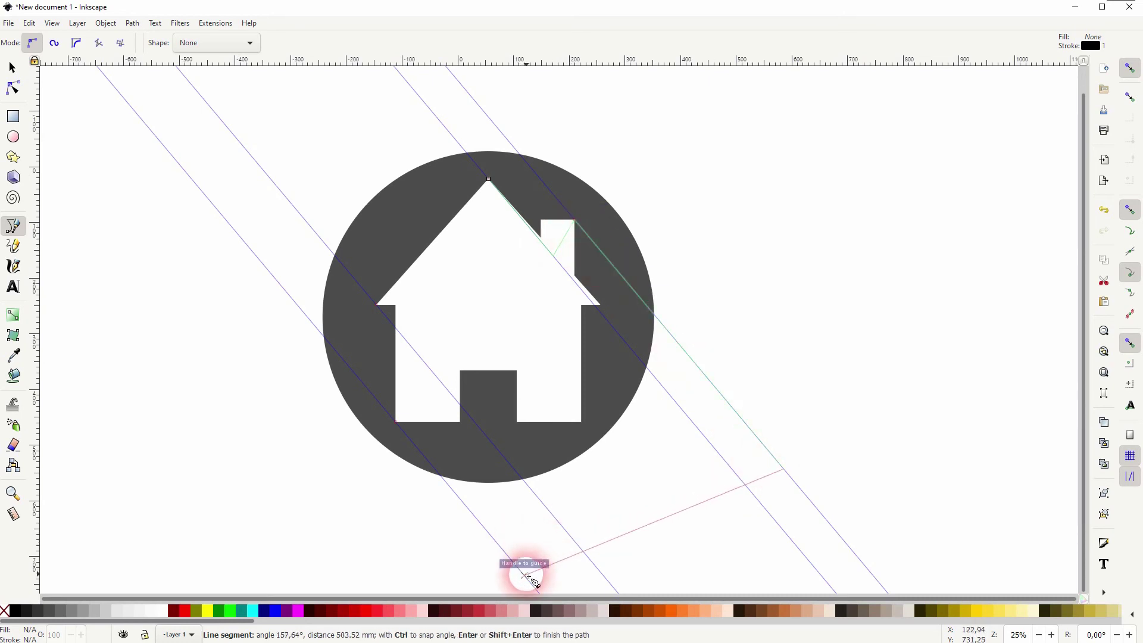
left_click(526, 575)
left_click(397, 424)
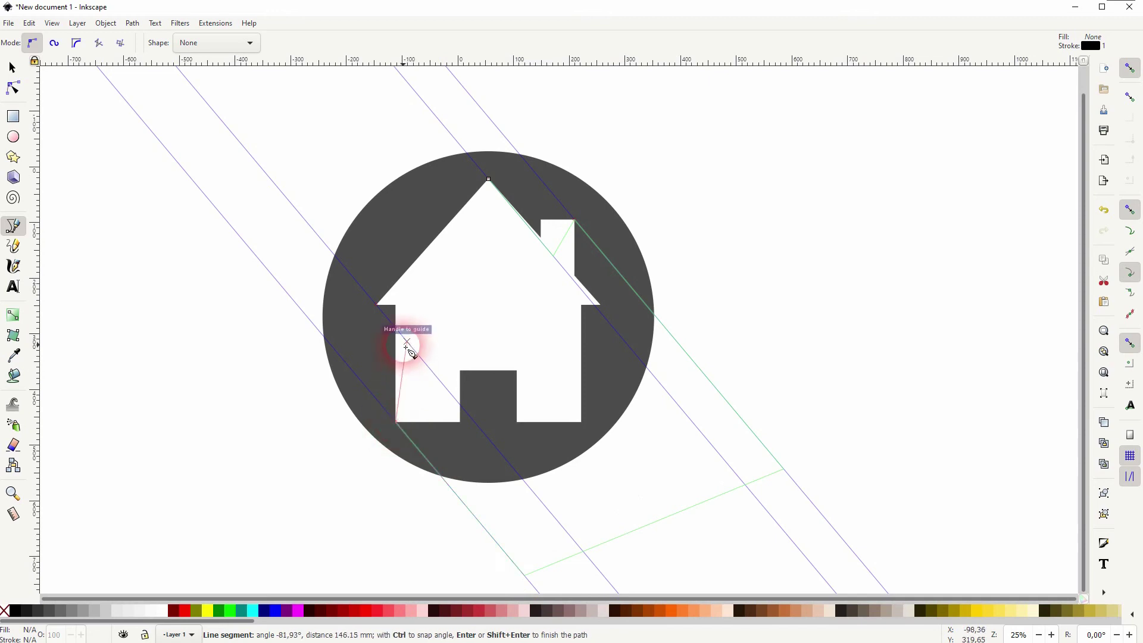
left_click(379, 307)
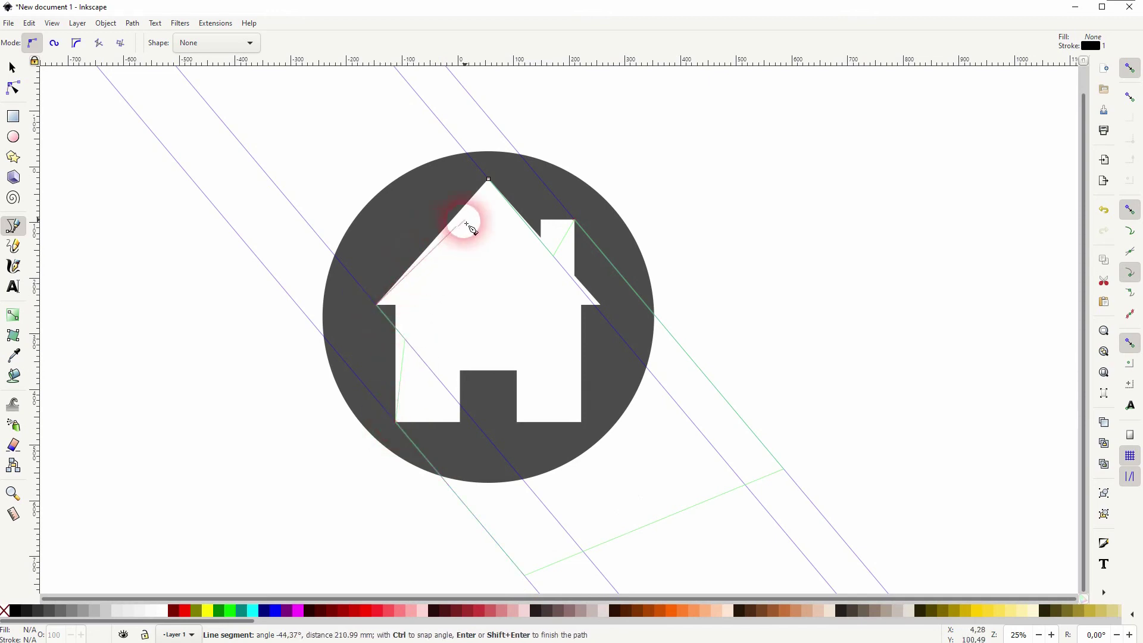
left_click(490, 180)
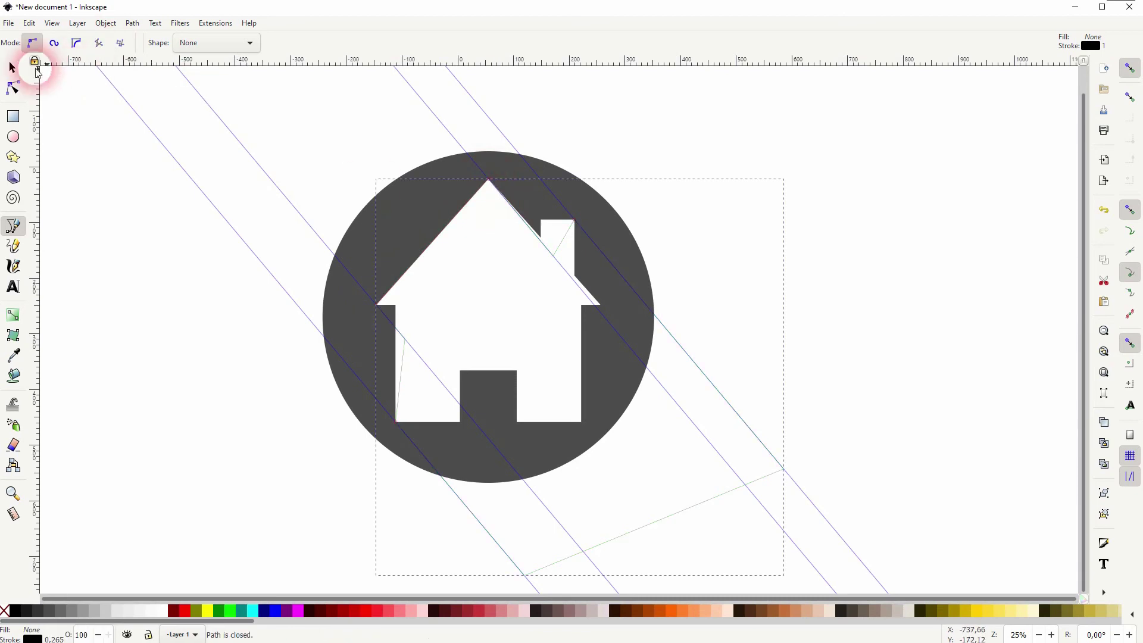
Step: Give the shadow outline a dark-red fill with no stroke and convert it to a path
left_click(12, 67)
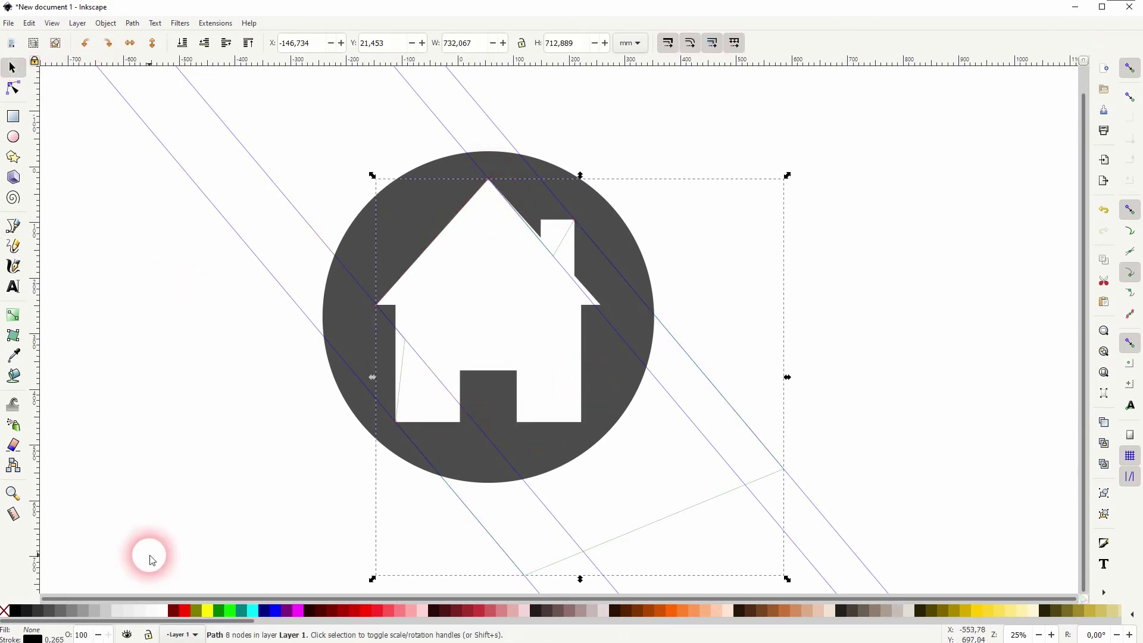
left_click(173, 610)
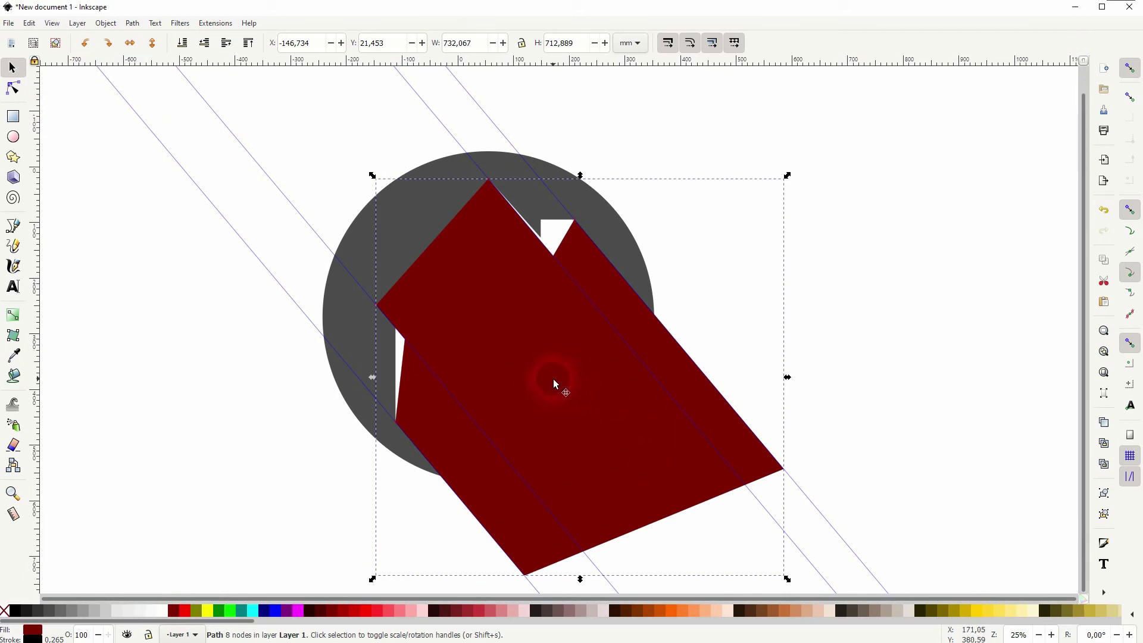
left_click(8, 611, "shift")
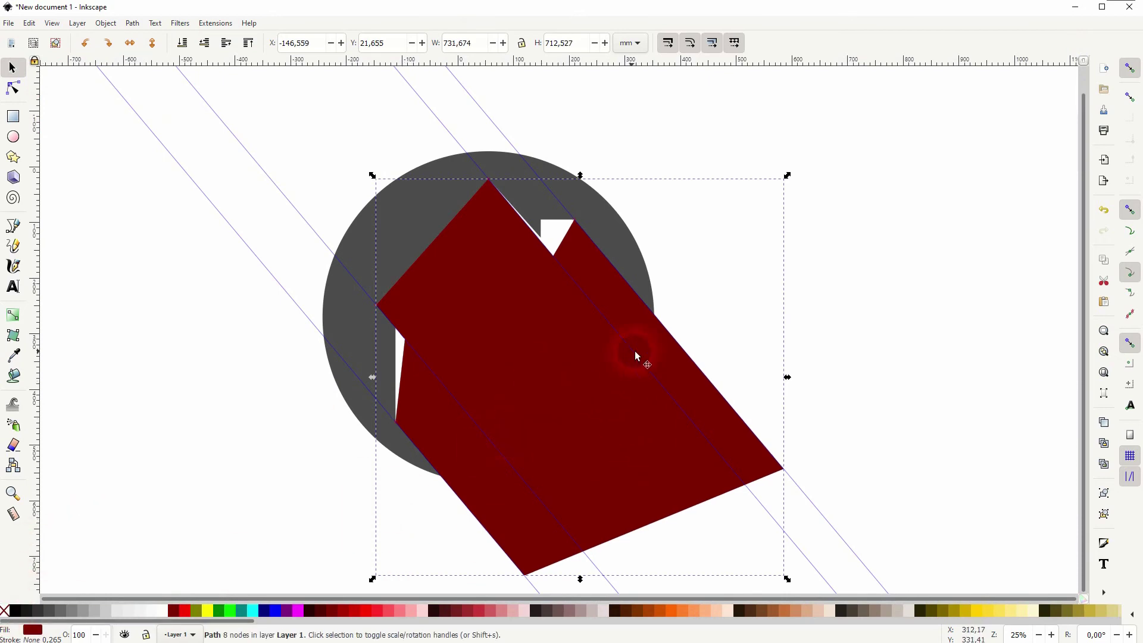
key("shift+ctrl+c")
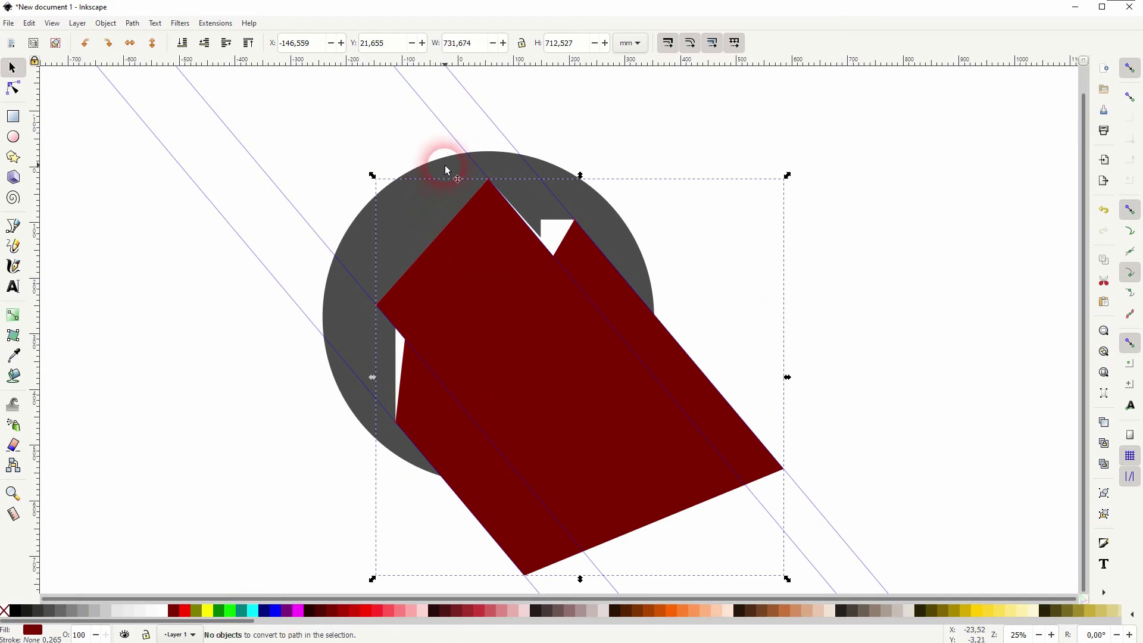
Step: Raise the red shape above the circle, select both, and apply Path > Division
left_click(449, 171)
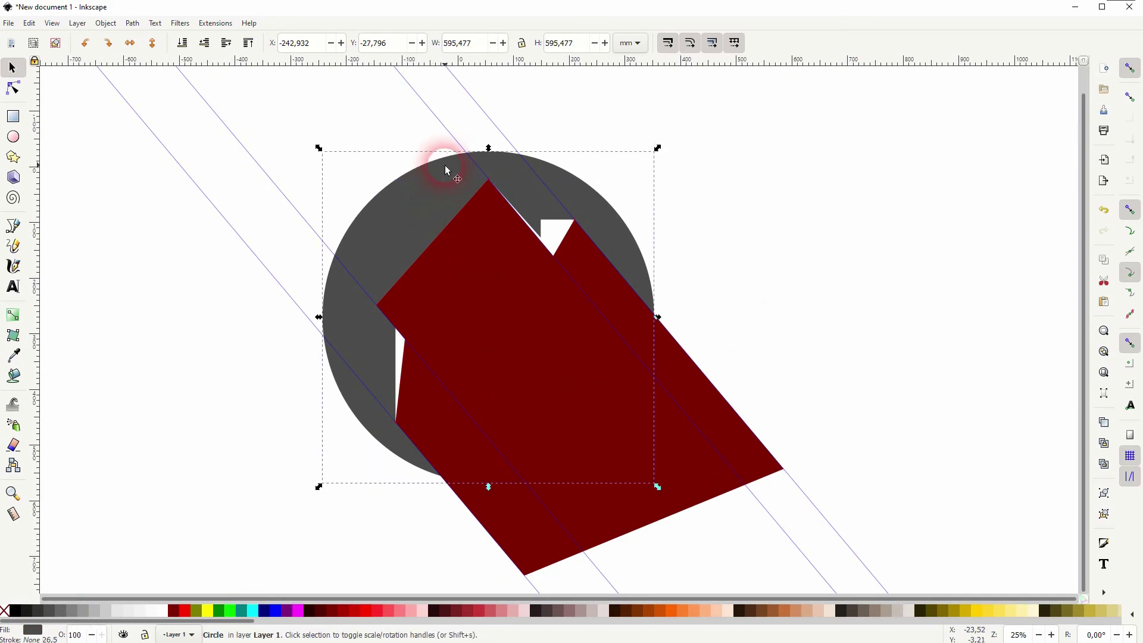
left_click(251, 45)
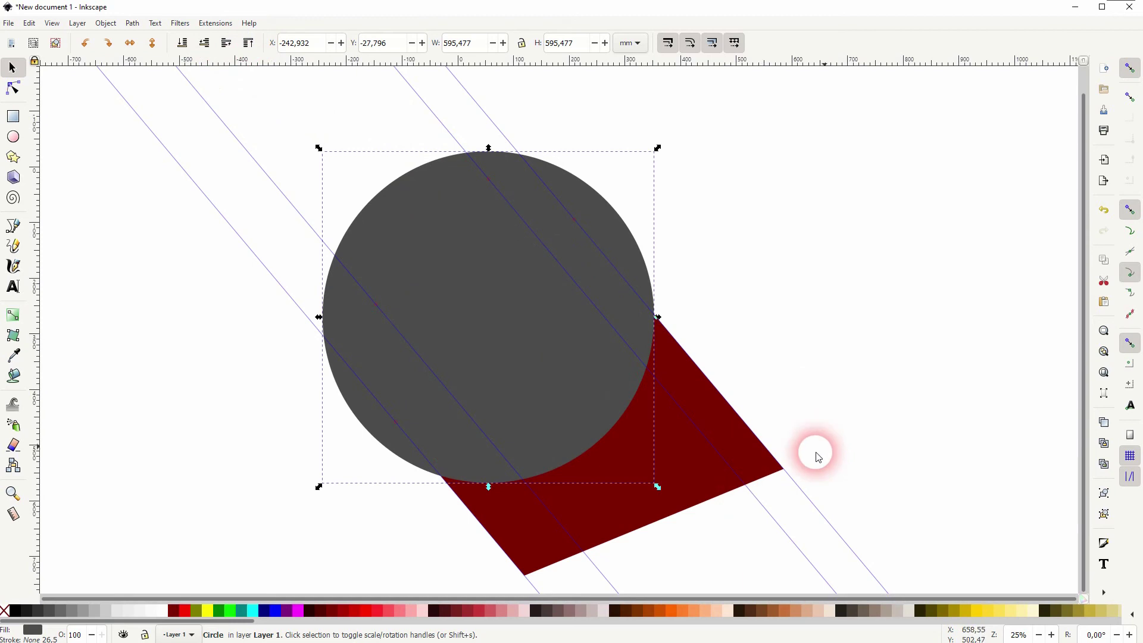
left_click(703, 503)
left_click(248, 43)
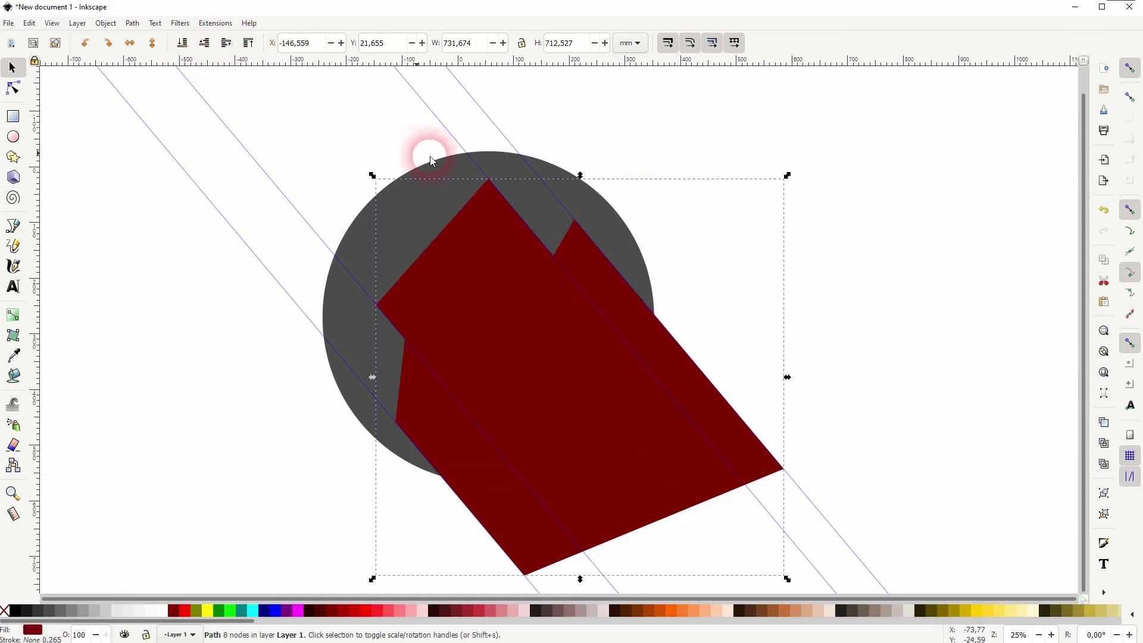
left_click(345, 310, "shift")
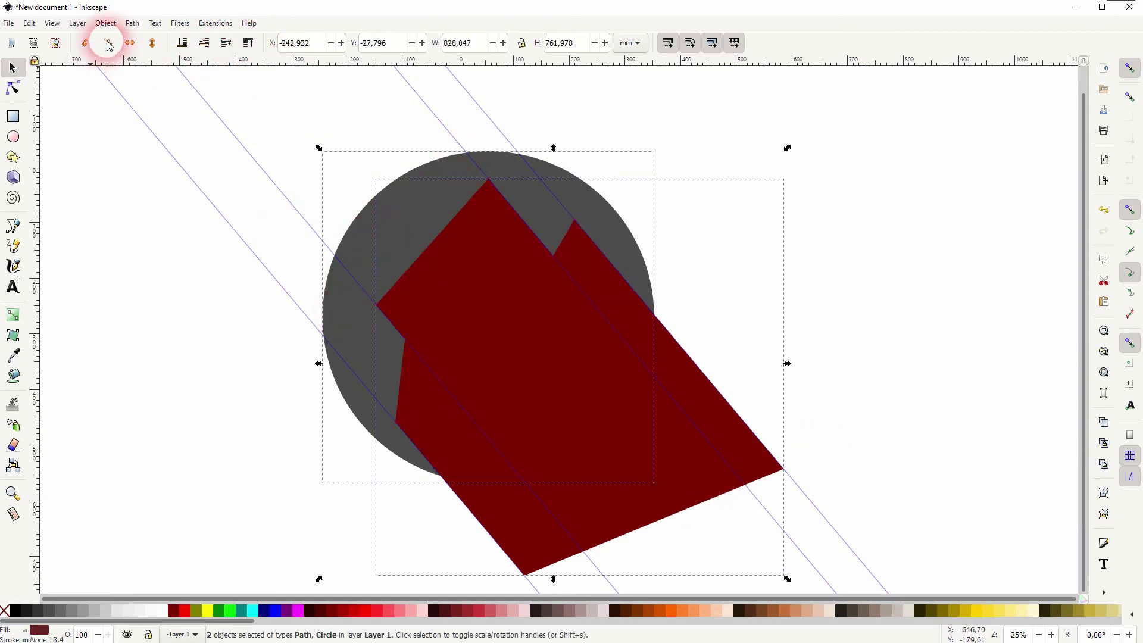
left_click(132, 22)
left_click(169, 138)
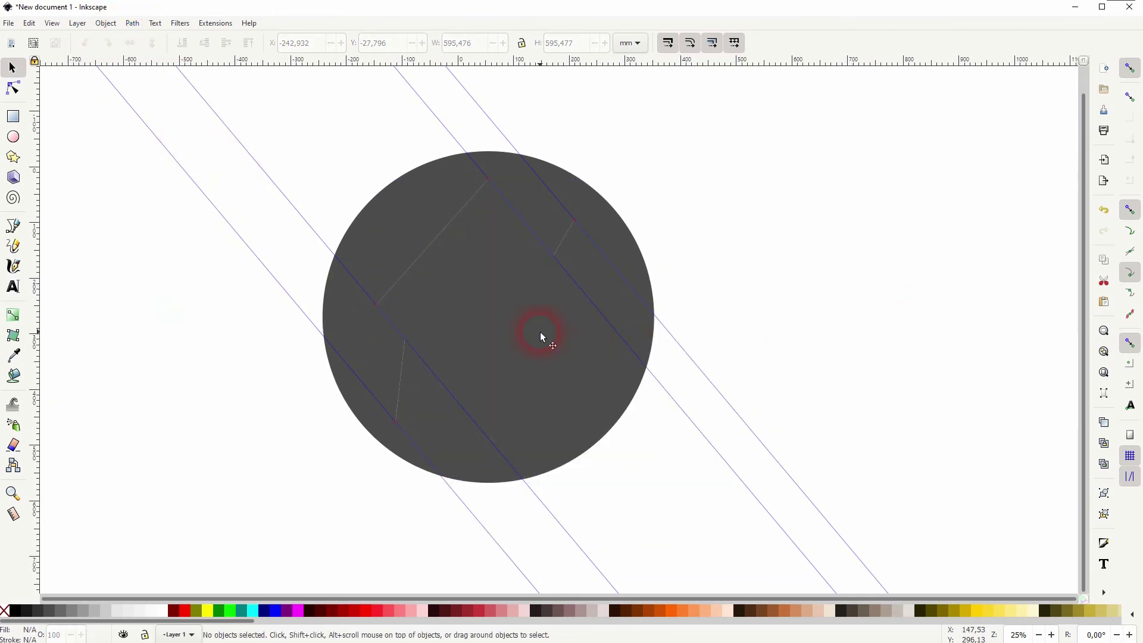
Step: Fill the circle's shadow piece black and lower it one step
left_click_drag(543, 335, 920, 358)
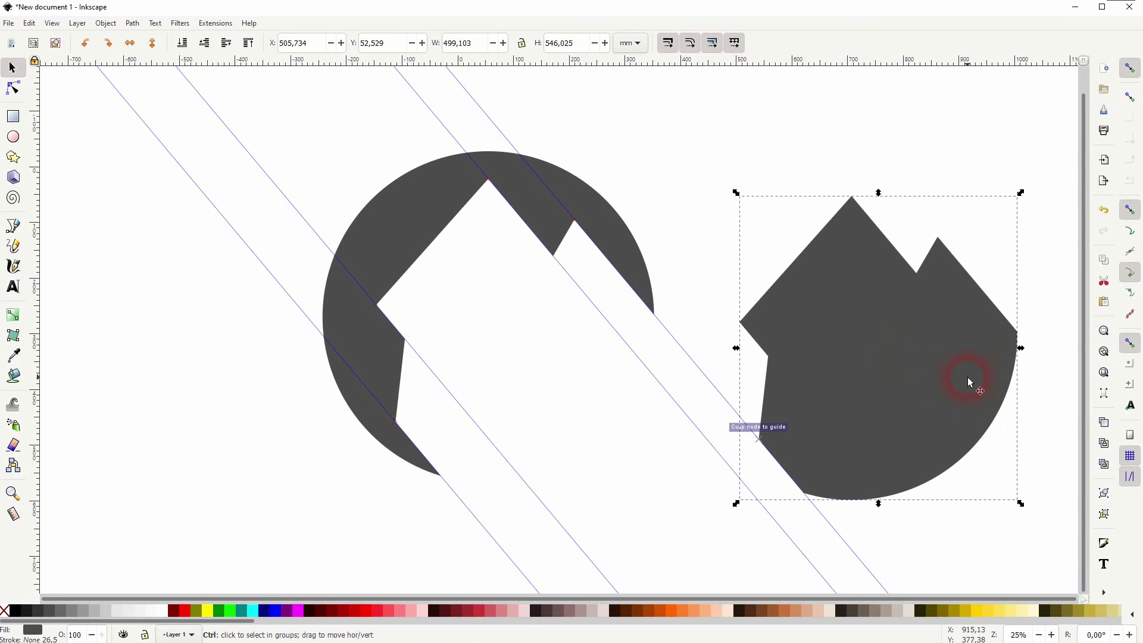
key("ctrl+z")
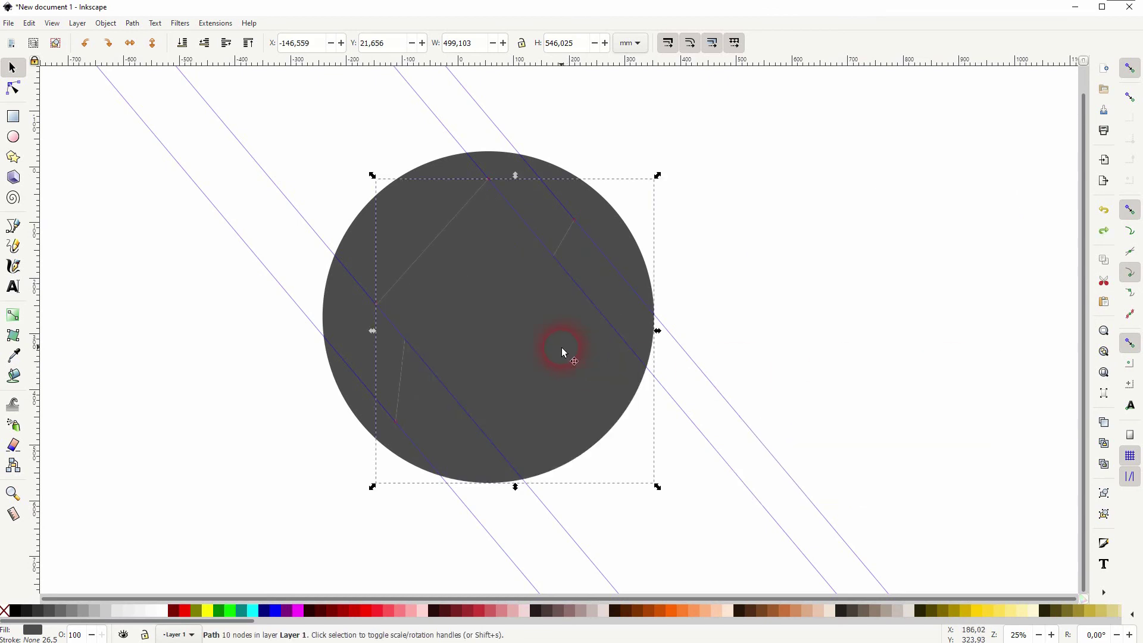
left_click(17, 609)
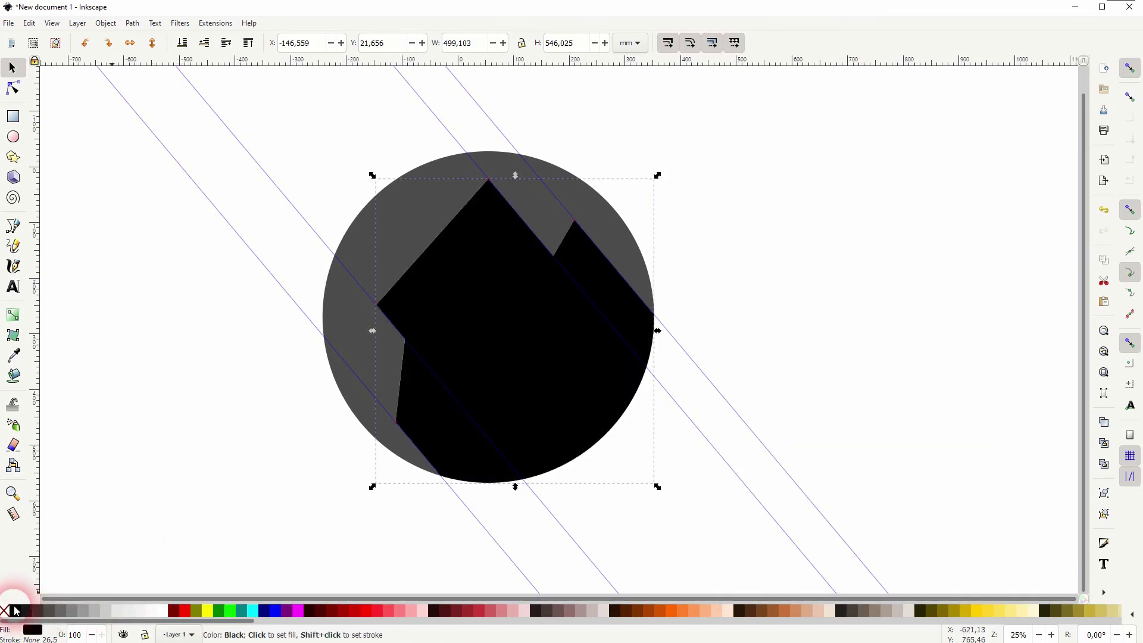
left_click(184, 43)
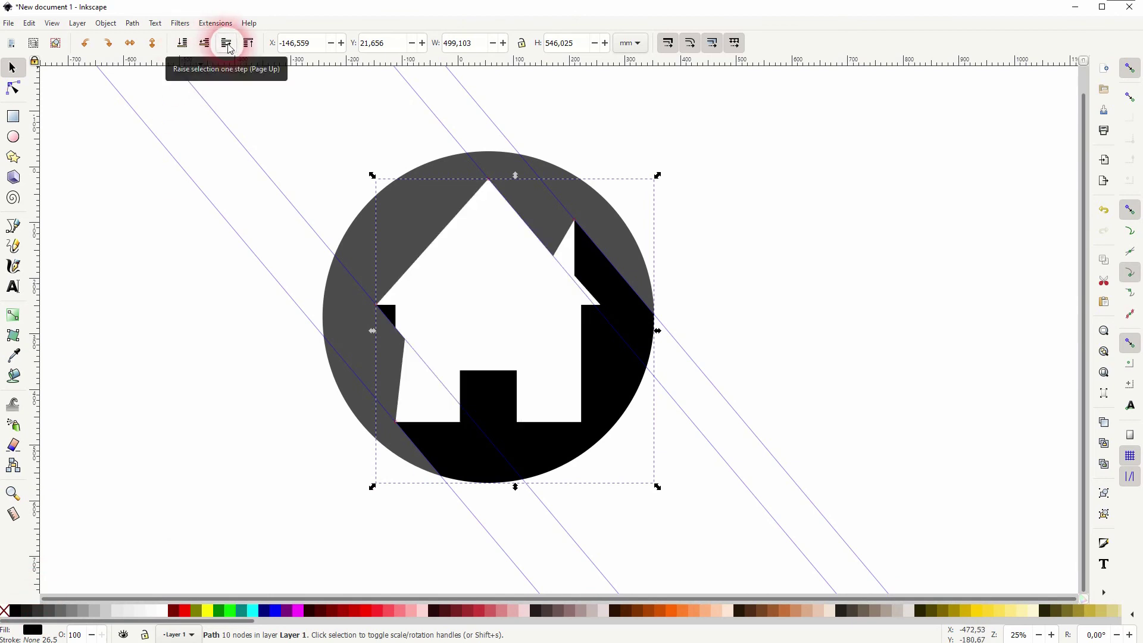
Step: Raise the white house to the top so its chimney shows again
left_click(670, 287)
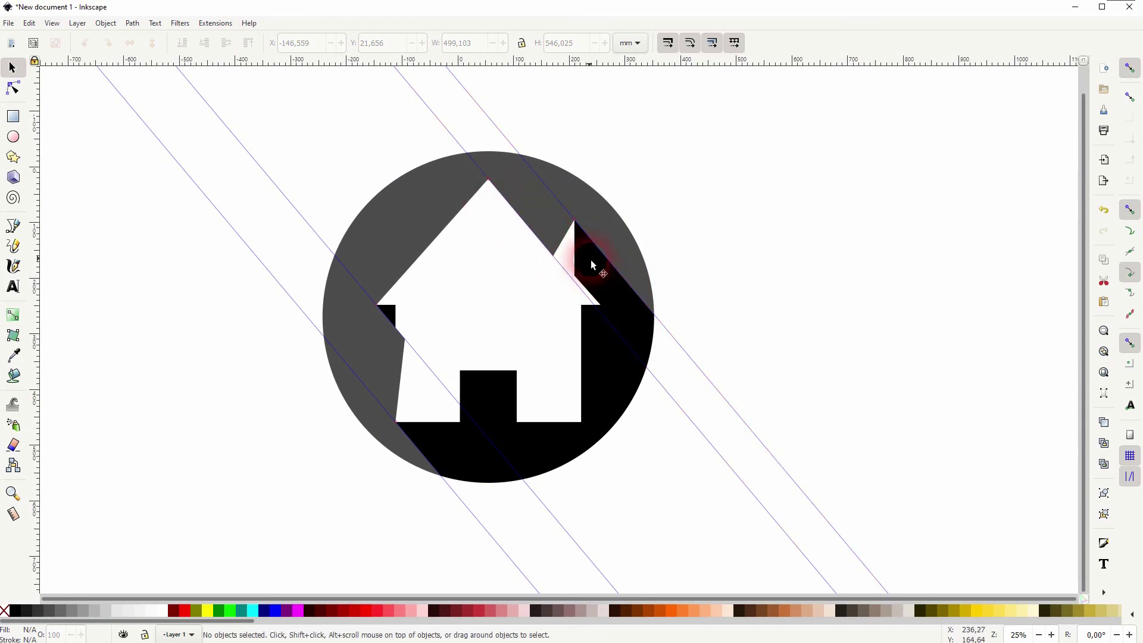
left_click(444, 291)
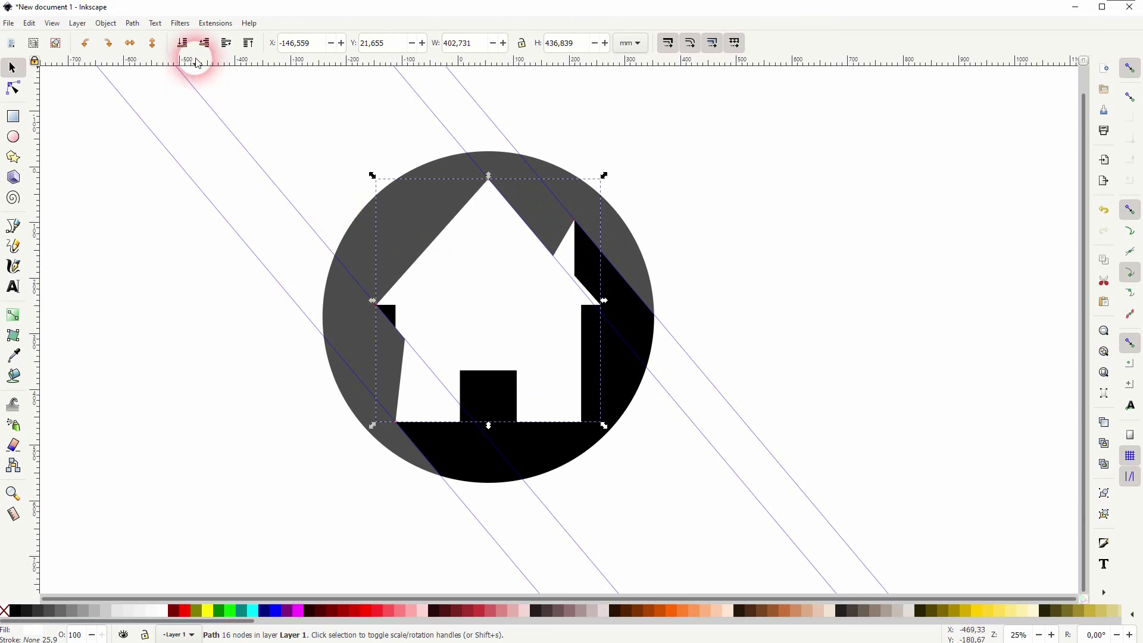
left_click(248, 43)
left_click(174, 444)
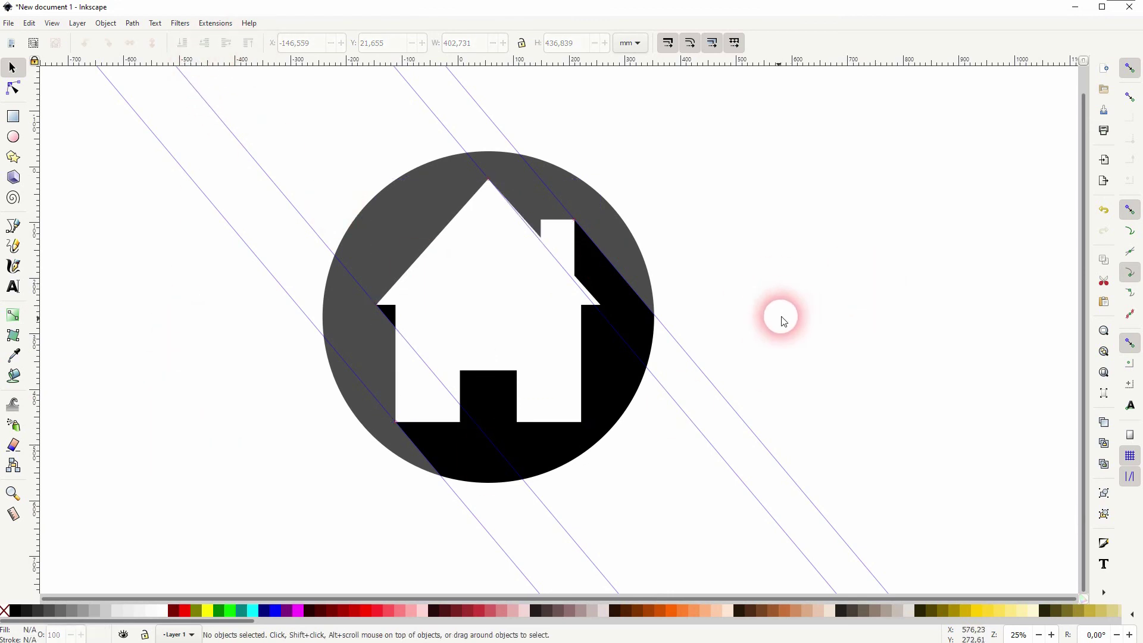
Step: Delete every diagonal guide from the Guides page of Document Properties, then close it
left_click(8, 23)
left_click(52, 226)
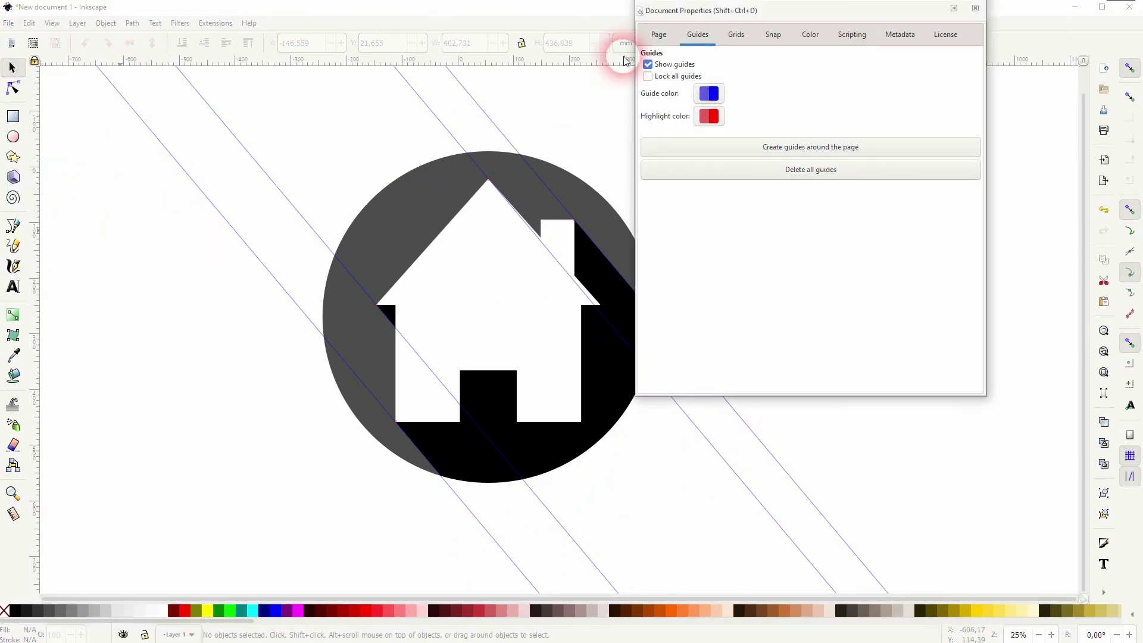
left_click(852, 176)
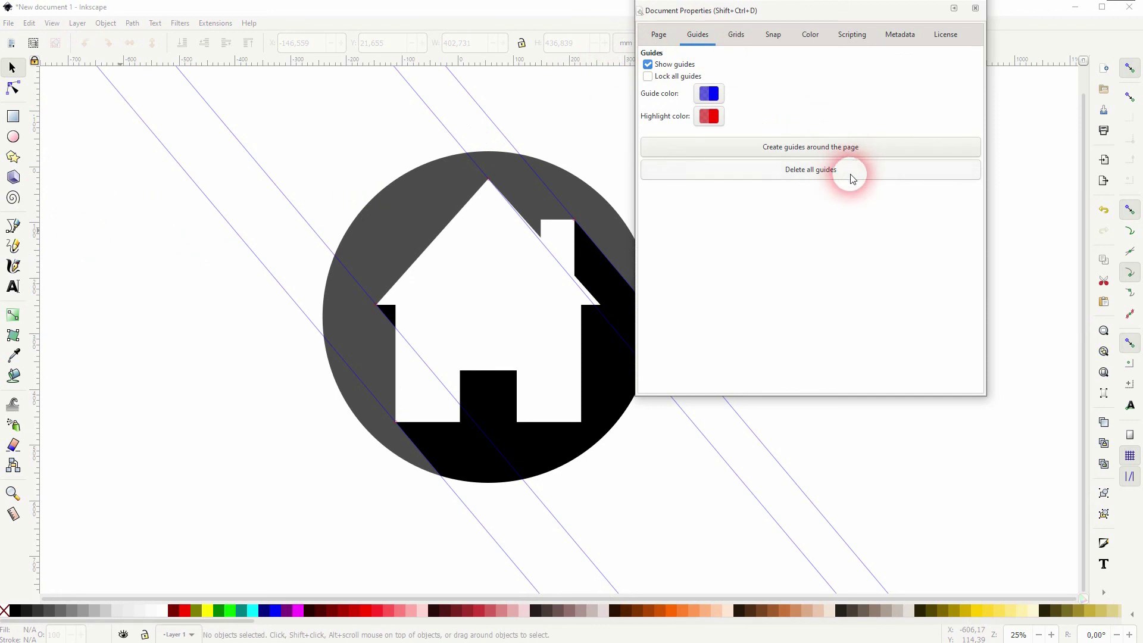
left_click(975, 9)
left_click(791, 386)
Step: Compare 90%, 80% and 70% gray on the black shadow, settle on 80% gray, then deselect
left_click(610, 367)
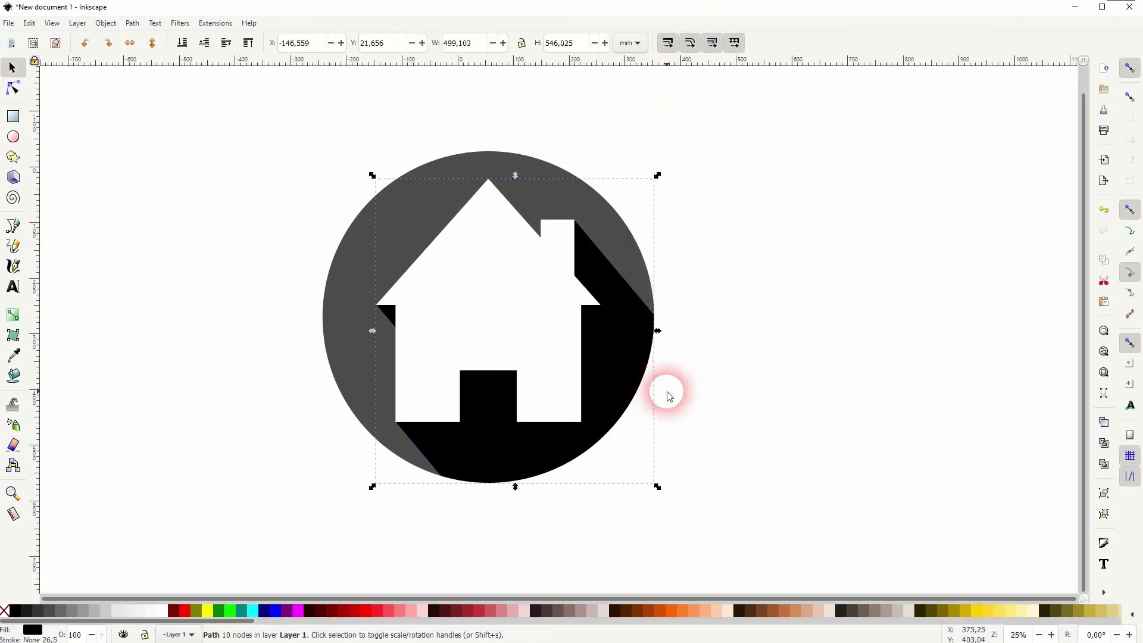
left_click(29, 615)
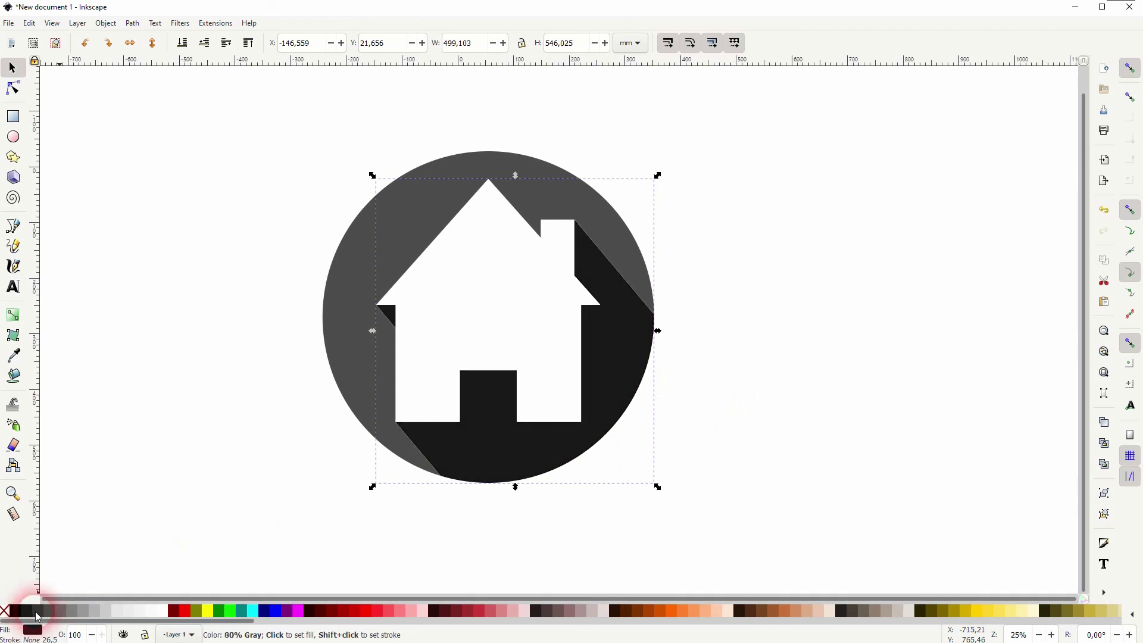
left_click(39, 617)
left_click(47, 612)
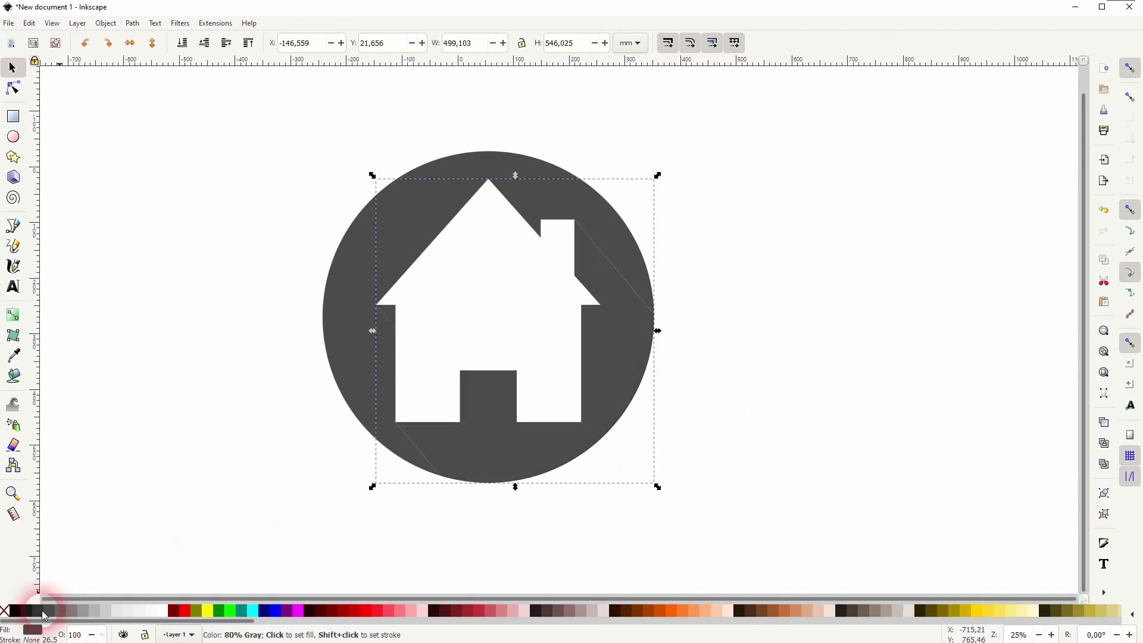
left_click(38, 611)
left_click(158, 442)
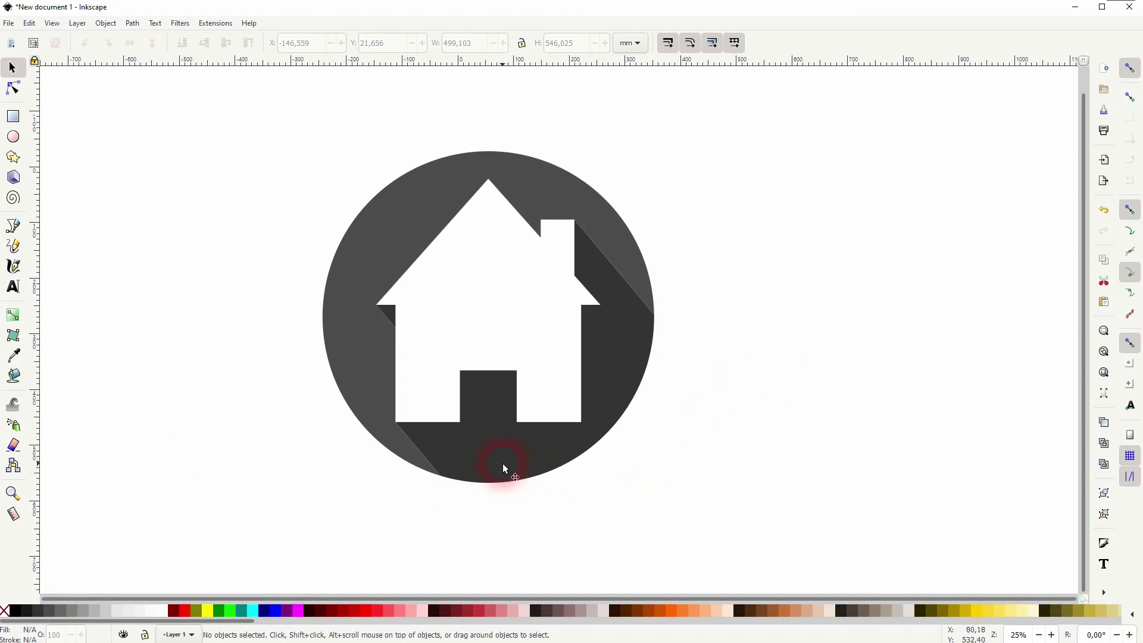
left_click_drag(213, 518, 797, 105)
left_click(794, 344)
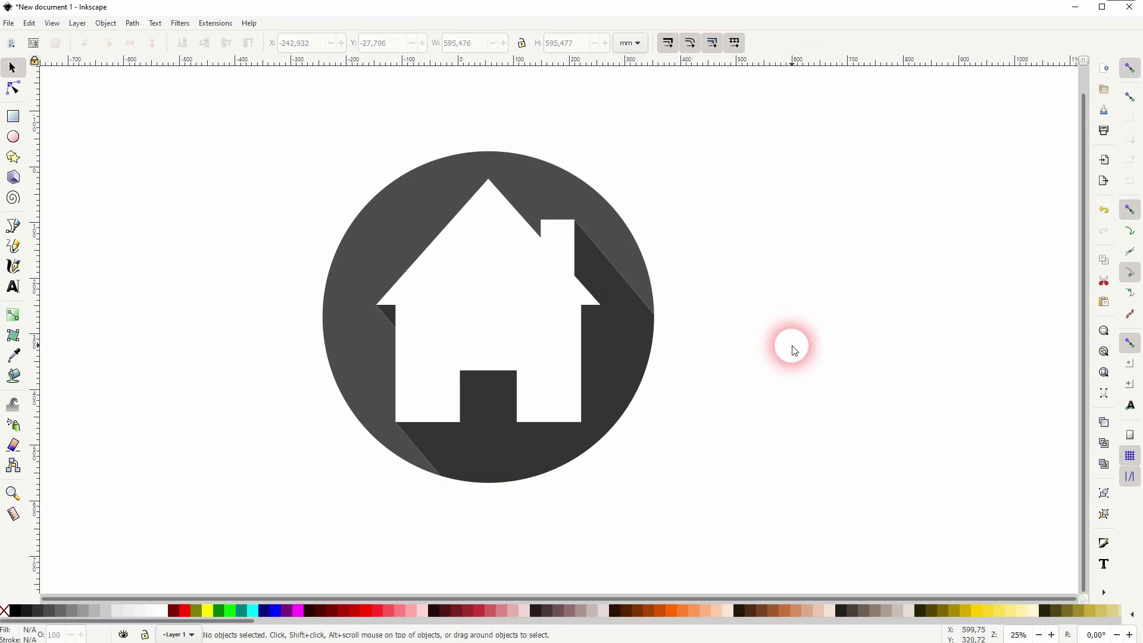